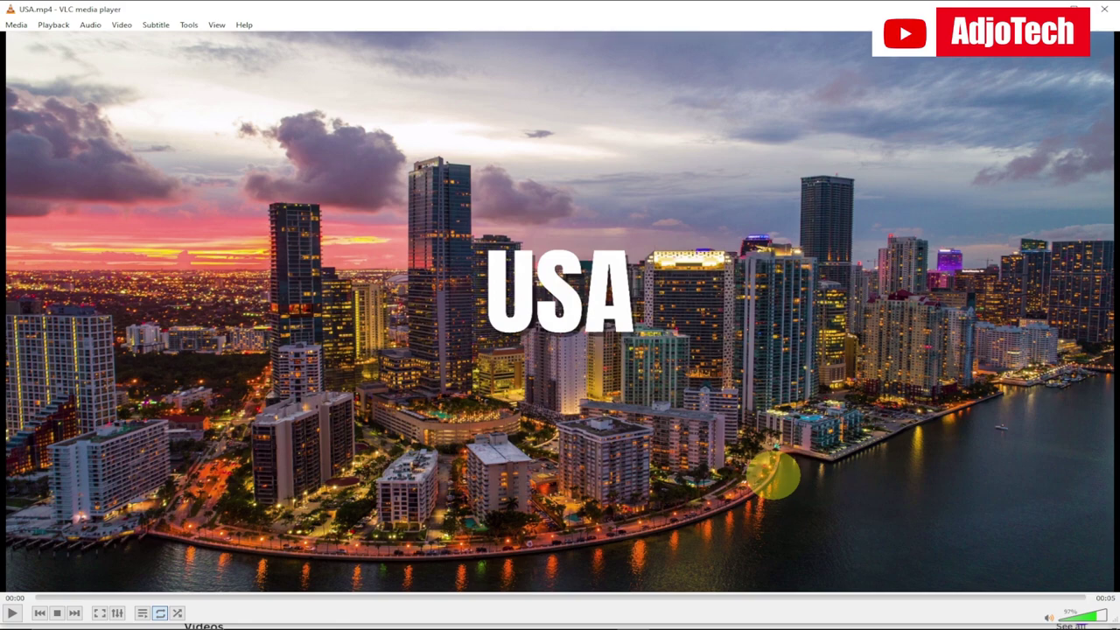
# Leave the USA.mp4 preview in VLC and return to Canva's Videos home page.
pyautogui.click(536, 618)
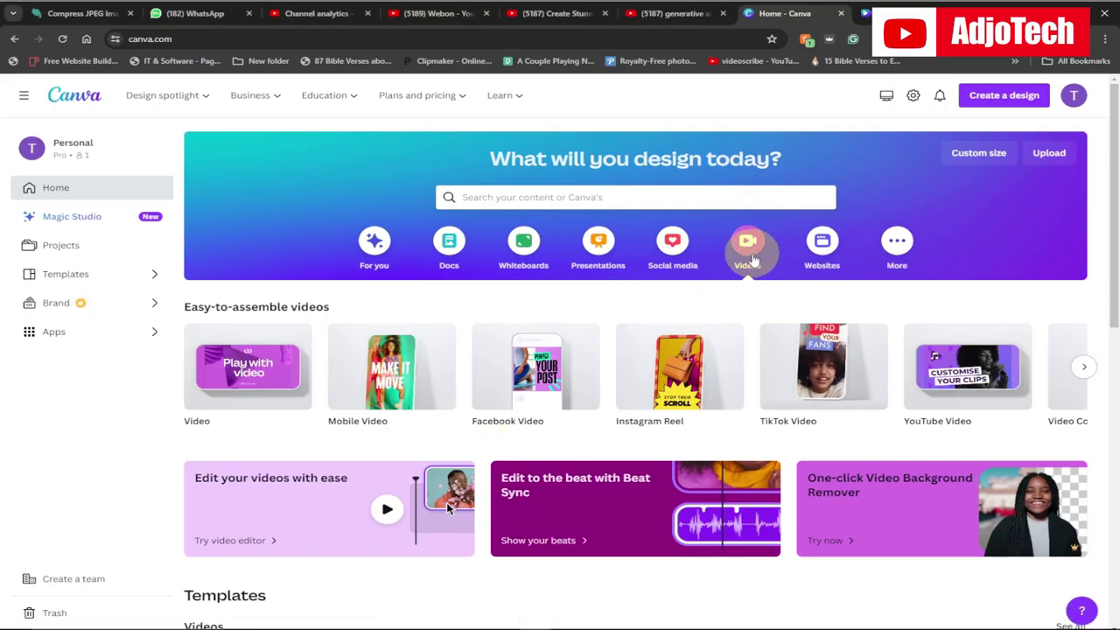
# Create a blank 1920 × 1080 video design from the Video template.
pyautogui.moveTo(246, 375)
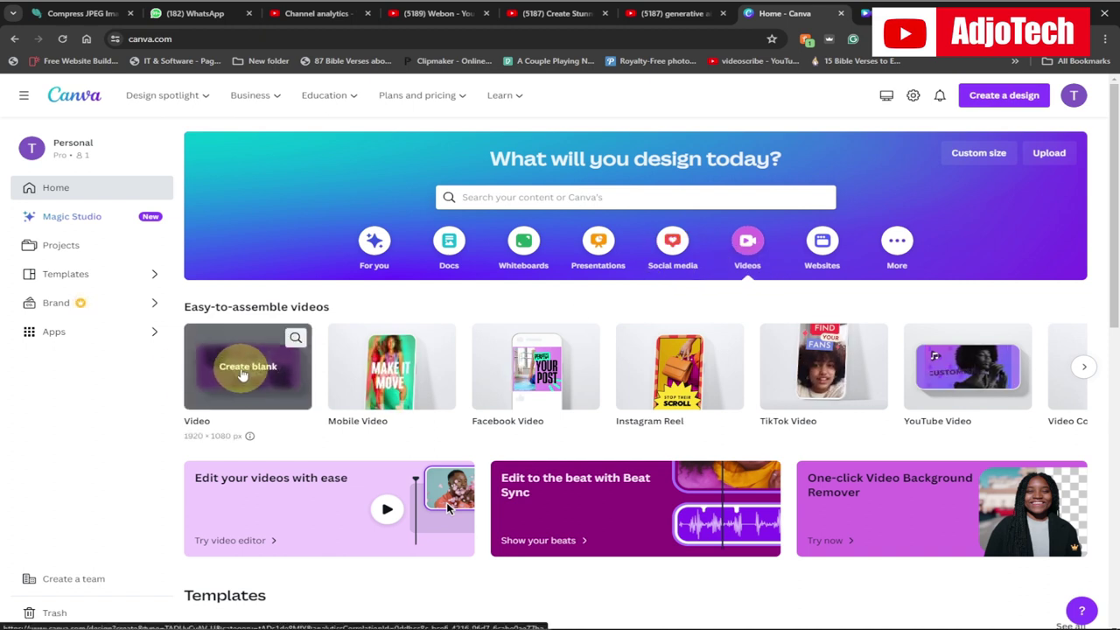
pyautogui.click(243, 374)
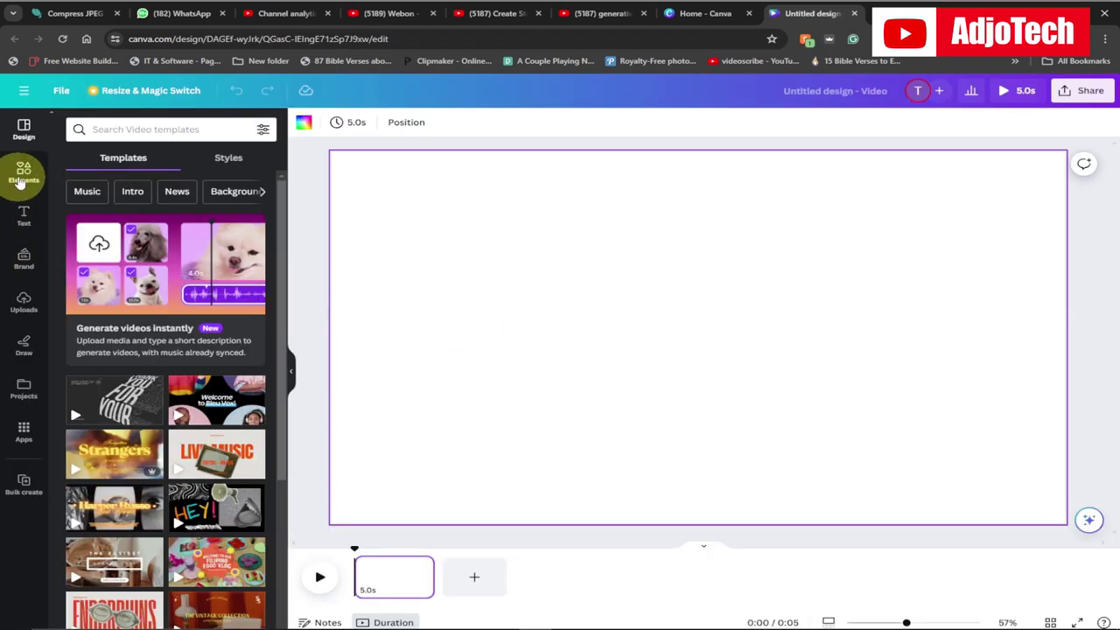
pyautogui.click(21, 175)
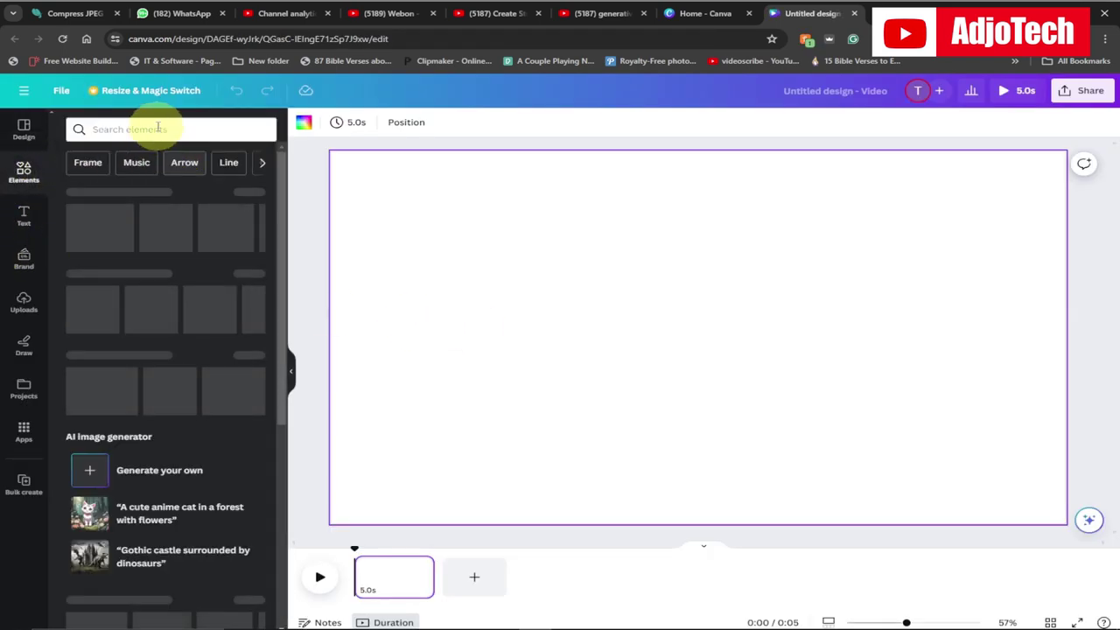
# Search Elements photos for 'usa' and set the sunset city skyline photo as the page background.
pyautogui.click(155, 128)
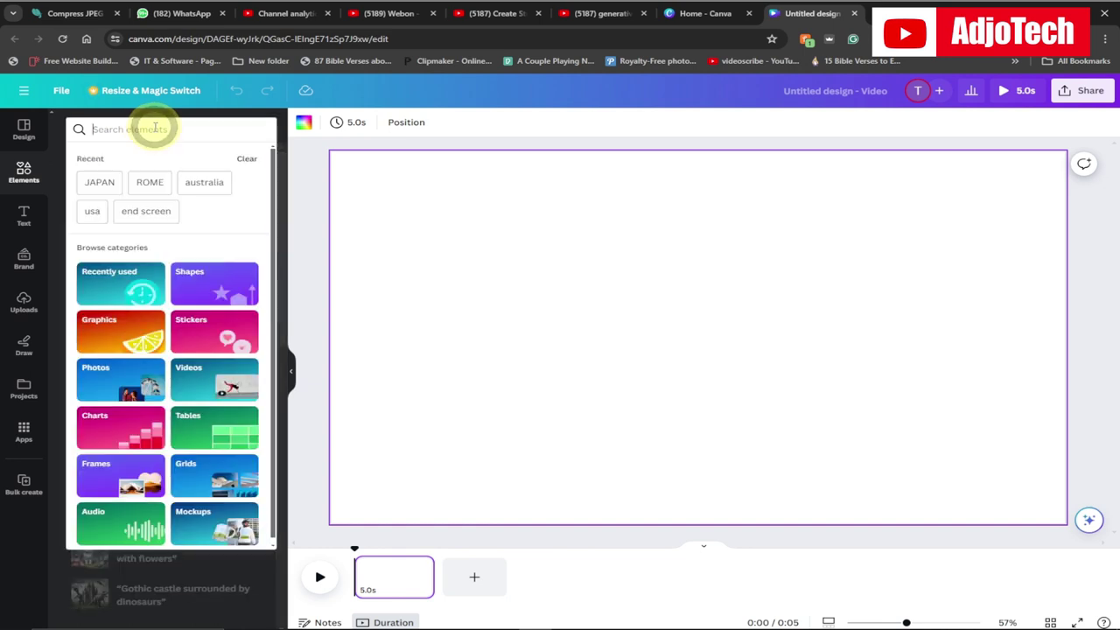
pyautogui.click(91, 211)
pyautogui.click(161, 163)
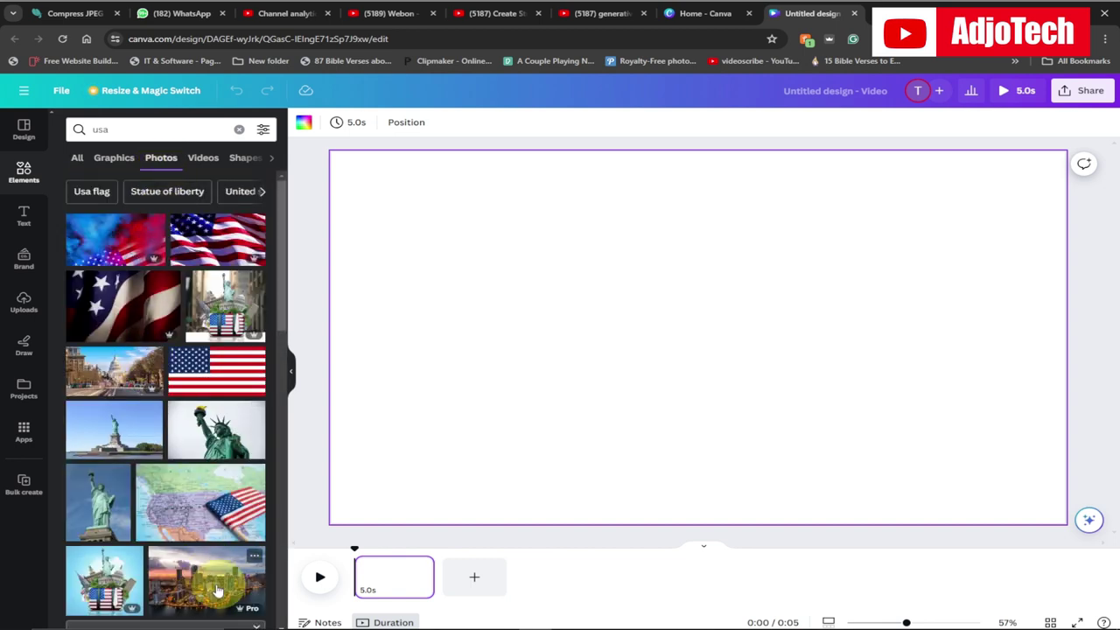
pyautogui.click(246, 577)
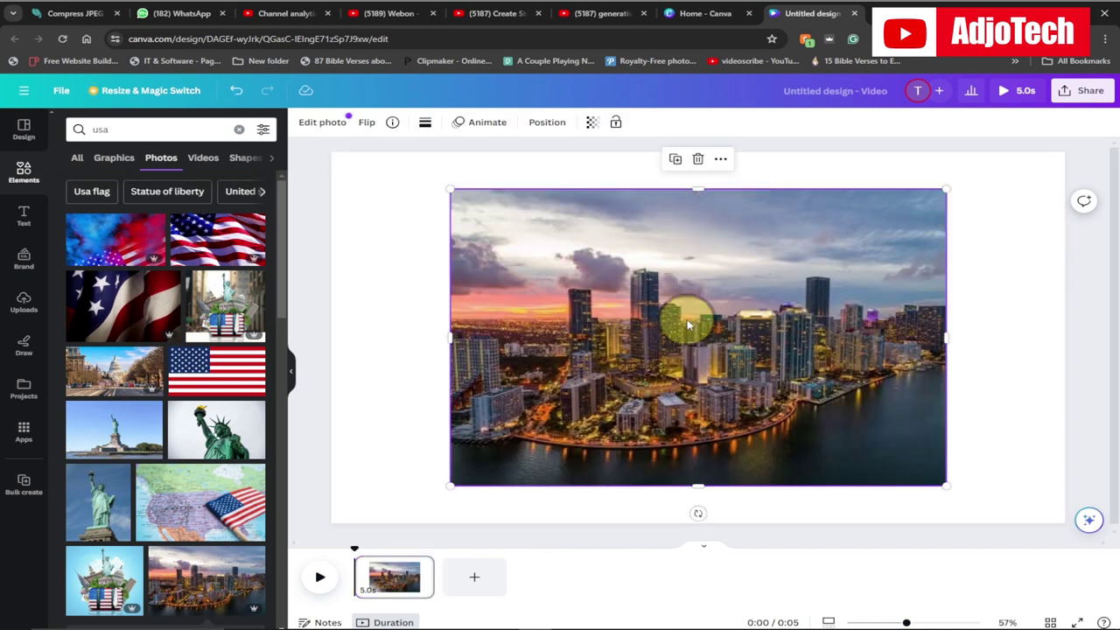
pyautogui.rightClick(686, 323)
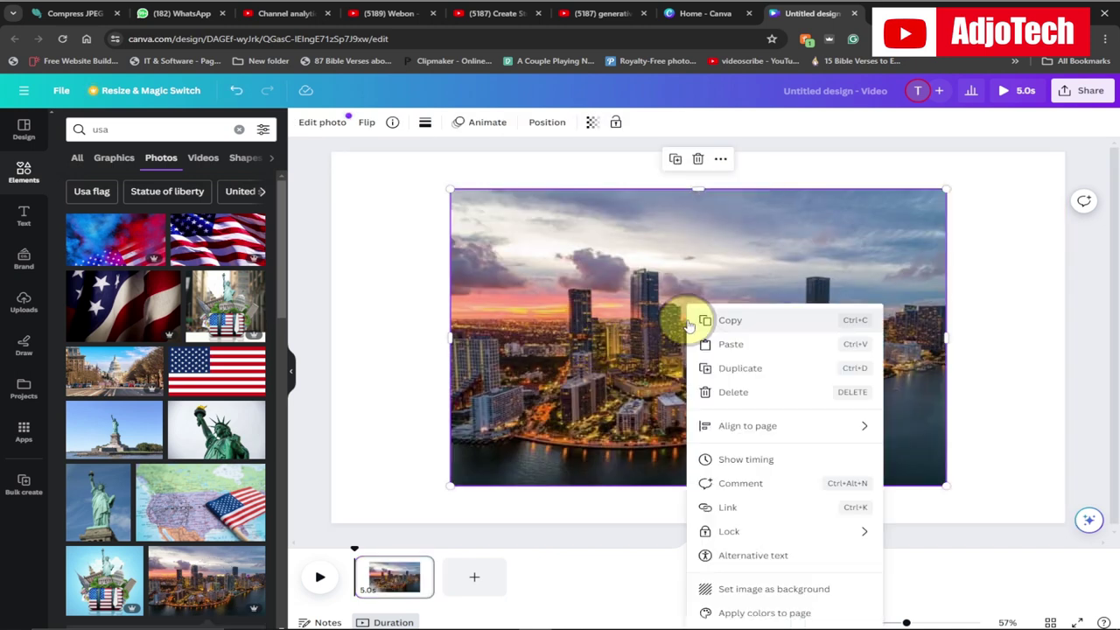
pyautogui.click(749, 587)
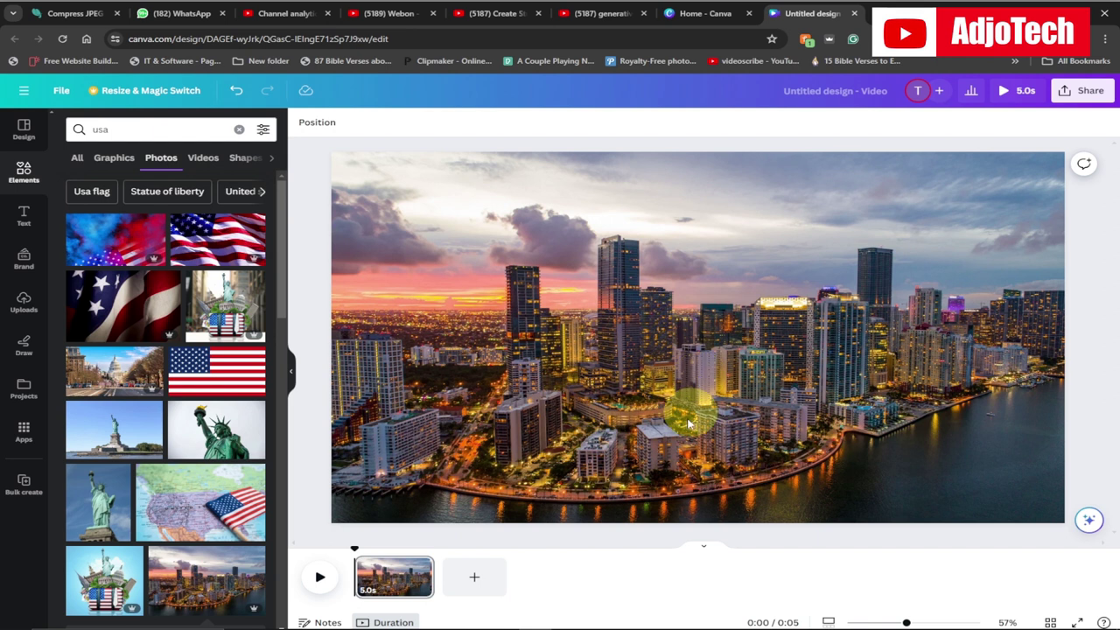
pyautogui.moveTo(395, 580)
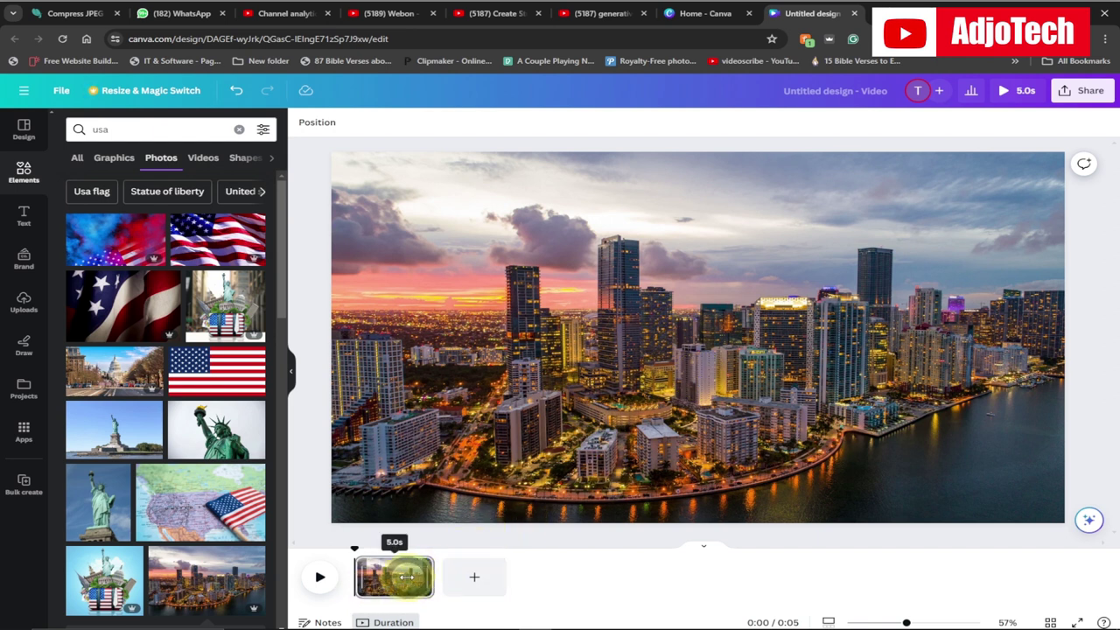
# Trim the first page's timeline clip from 5.0s down to 1.5s.
pyautogui.moveTo(406, 577); pyautogui.dragTo(386, 575)
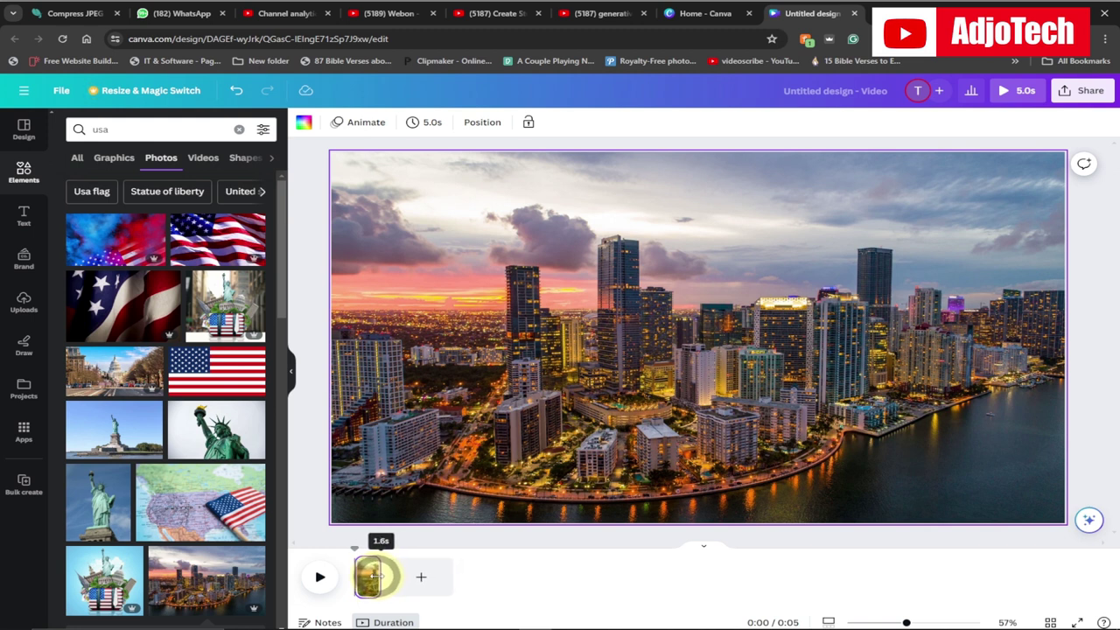
pyautogui.moveTo(375, 576); pyautogui.dragTo(373, 577)
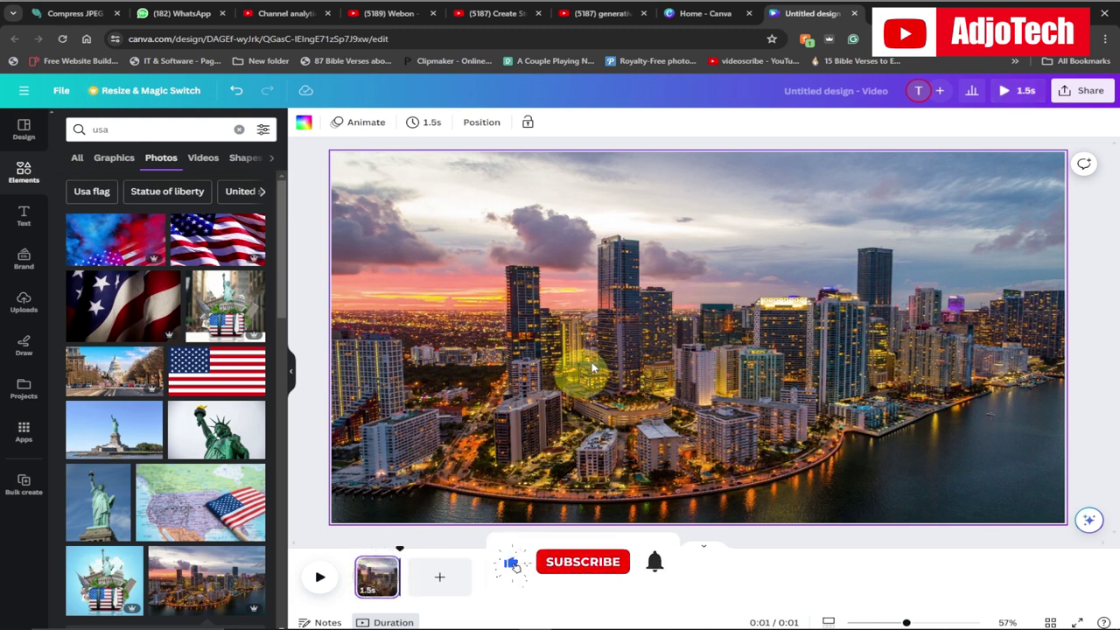
pyautogui.click(21, 215)
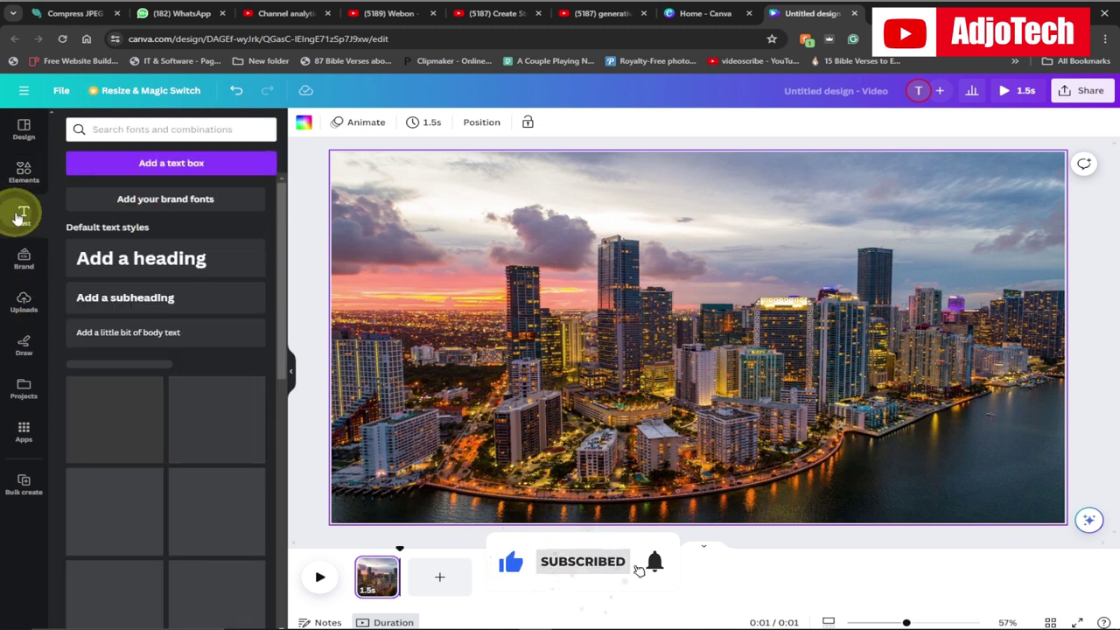
# Add a heading reading 'USA' and set its font to Anton.
pyautogui.click(141, 264)
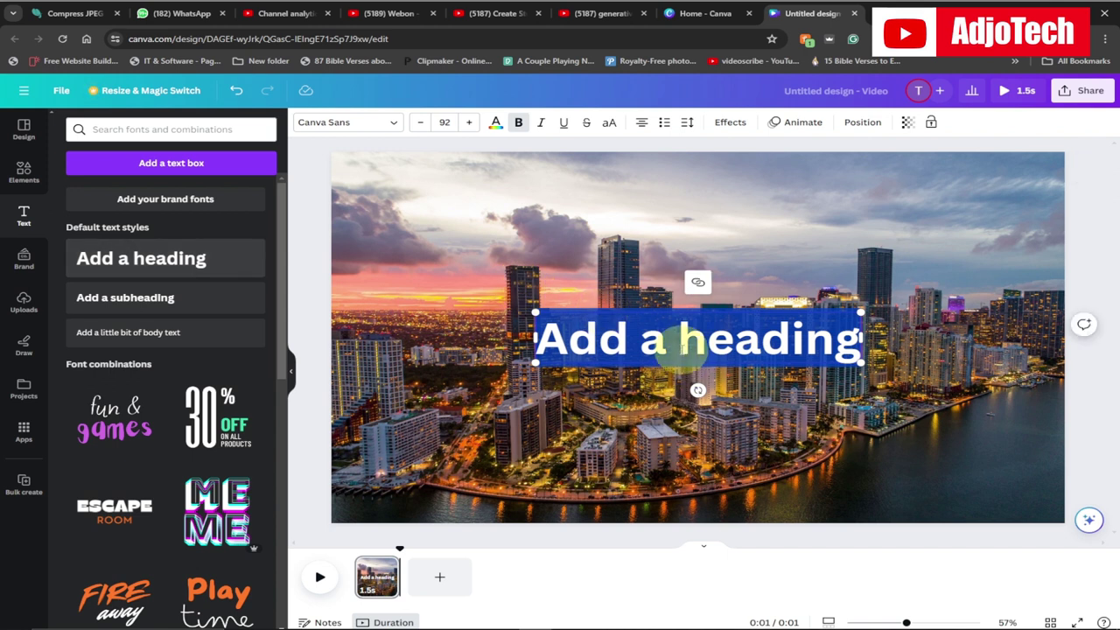
pyautogui.write('USA')
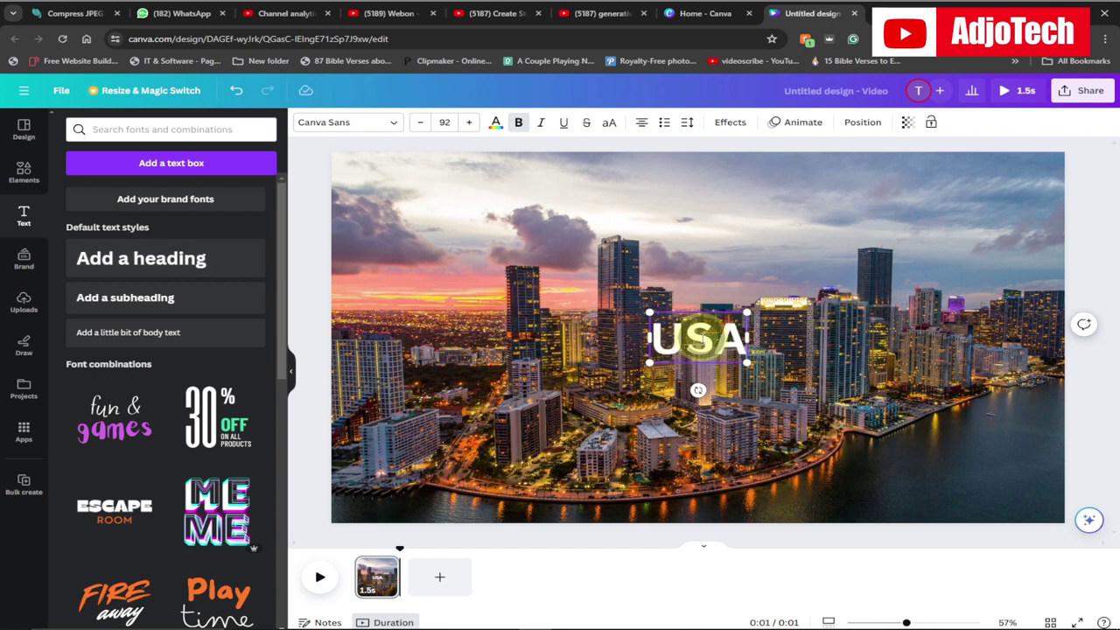
pyautogui.hotkey('ctrl', 'a')
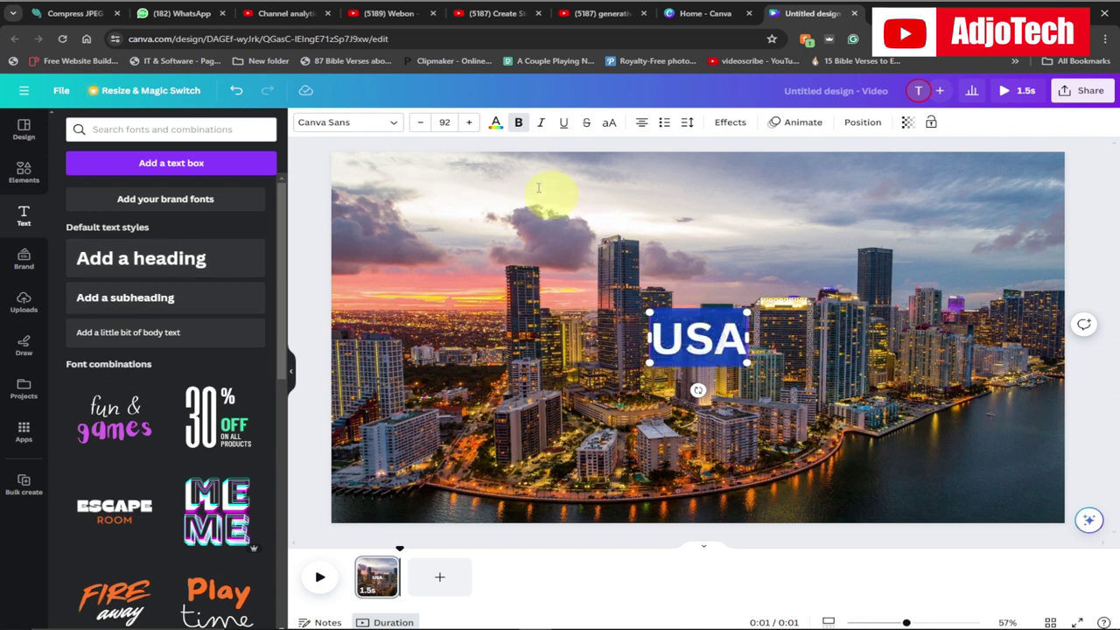
pyautogui.click(346, 124)
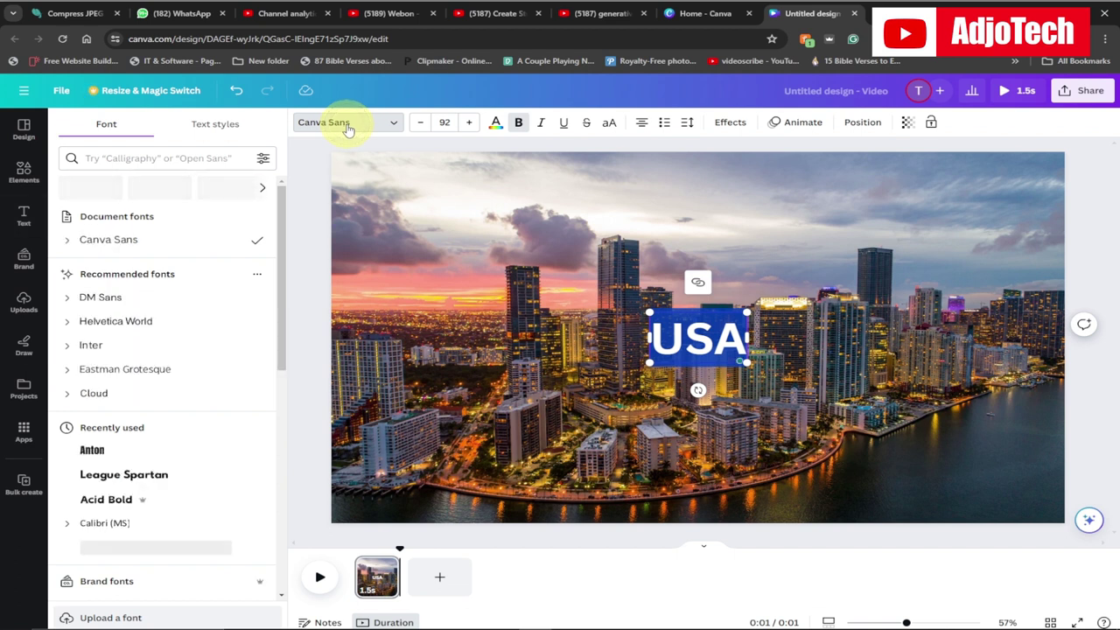
pyautogui.click(92, 449)
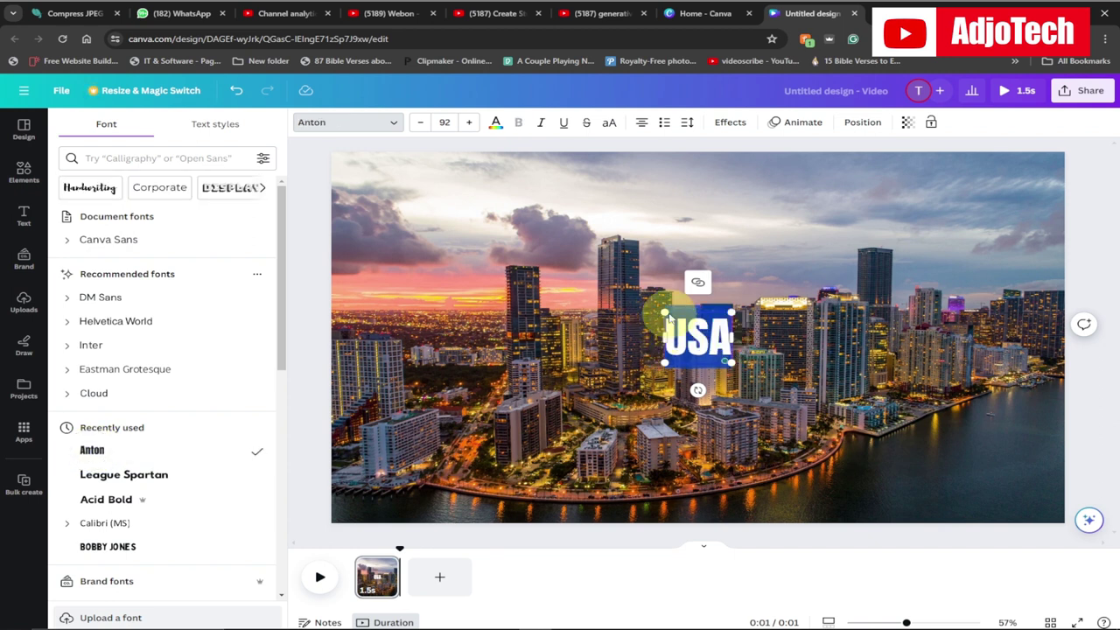
# Enlarge the USA heading to size 445 and centre it on the city photo.
pyautogui.moveTo(662, 312); pyautogui.dragTo(428, 245)
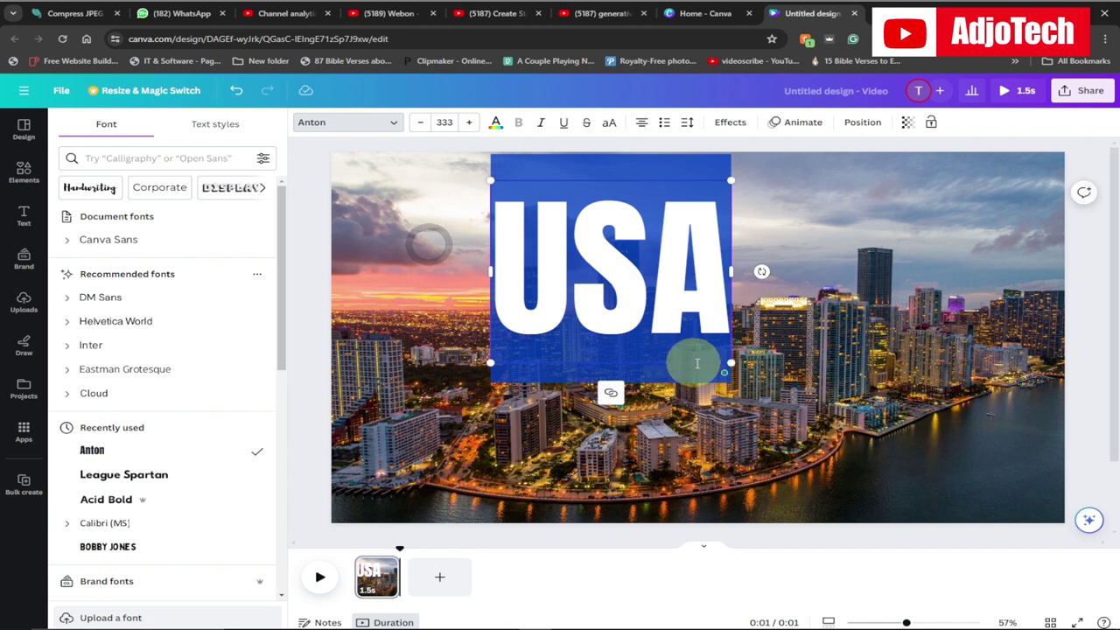
pyautogui.moveTo(731, 361); pyautogui.dragTo(812, 424)
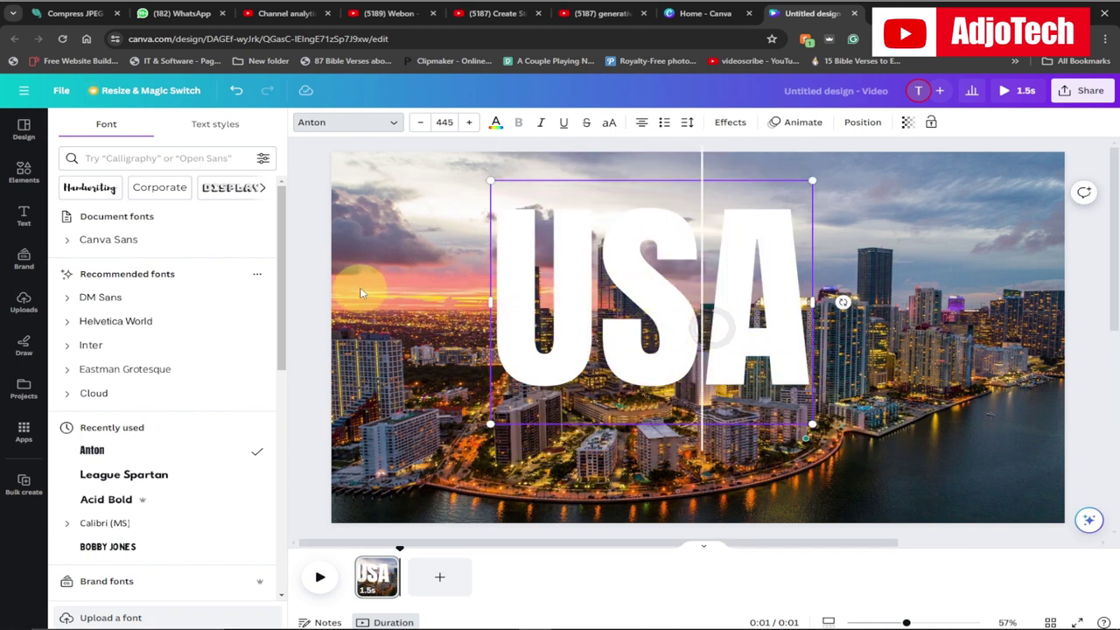
pyautogui.click(311, 273)
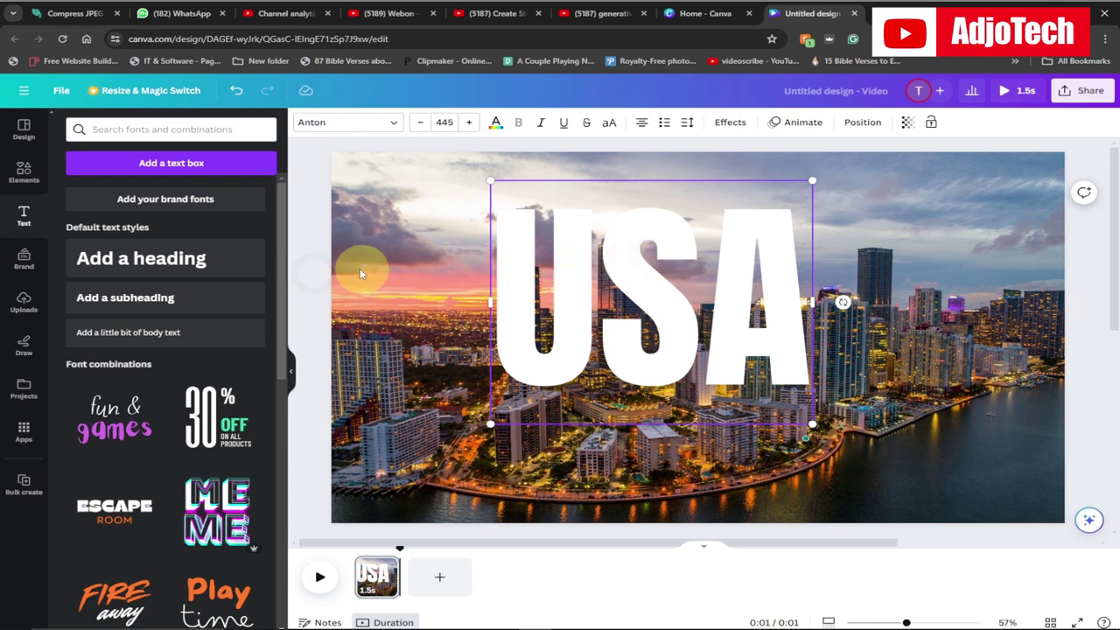
pyautogui.click(307, 257)
pyautogui.moveTo(687, 299)
pyautogui.mouseDown()
pyautogui.moveTo(707, 305)
pyautogui.moveTo(695, 289)
pyautogui.mouseUp()
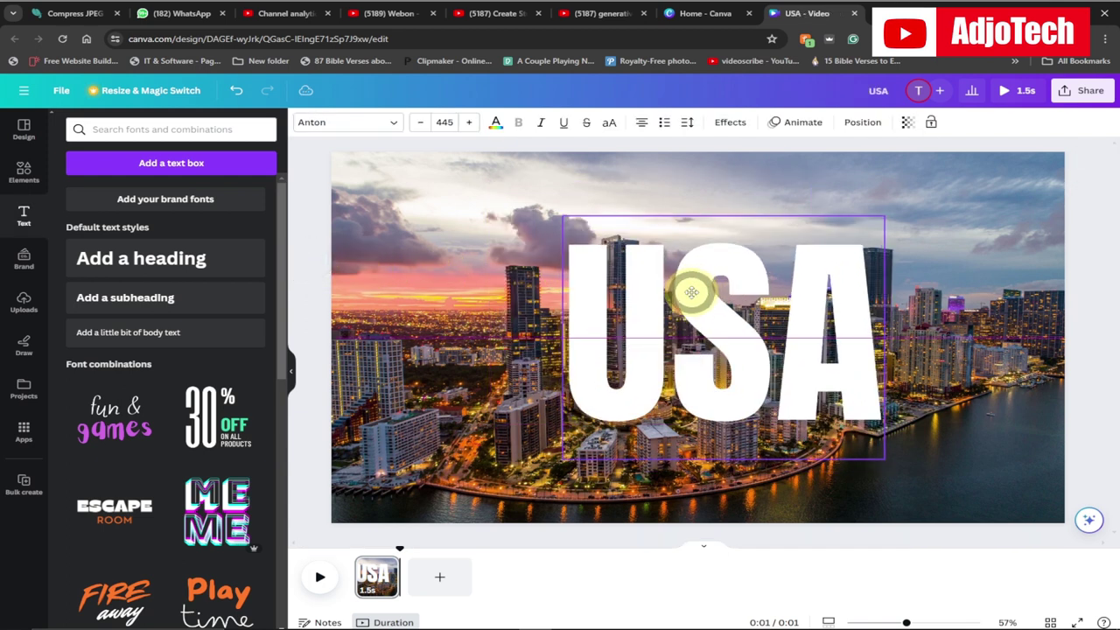
# Give the USA text a black Shadow effect with offset 22 and transparency 49.
pyautogui.click(731, 126)
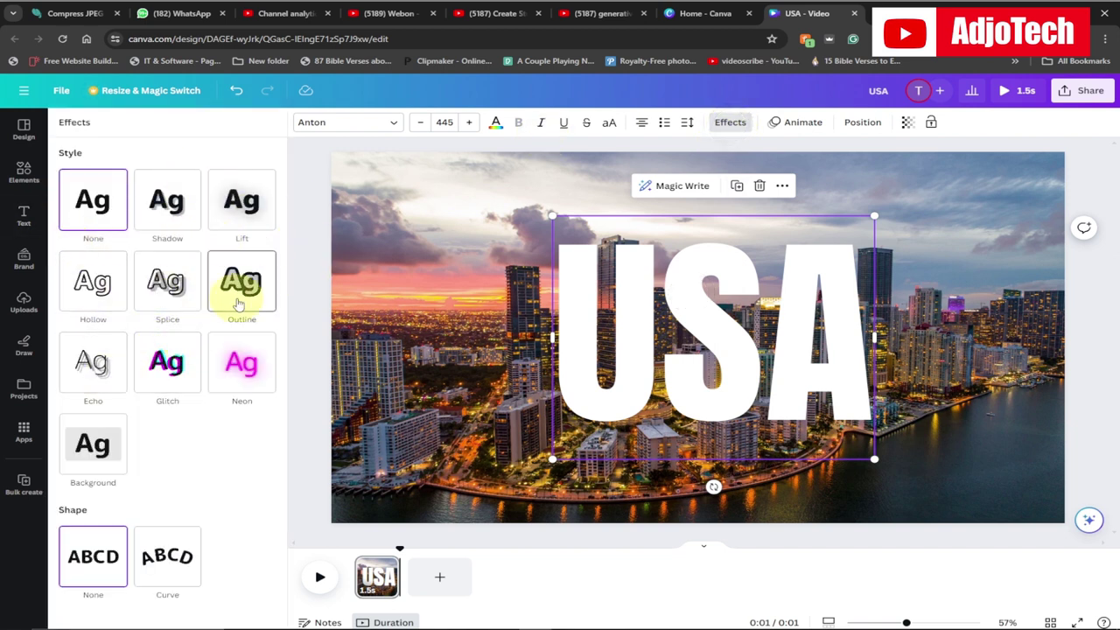
pyautogui.click(163, 203)
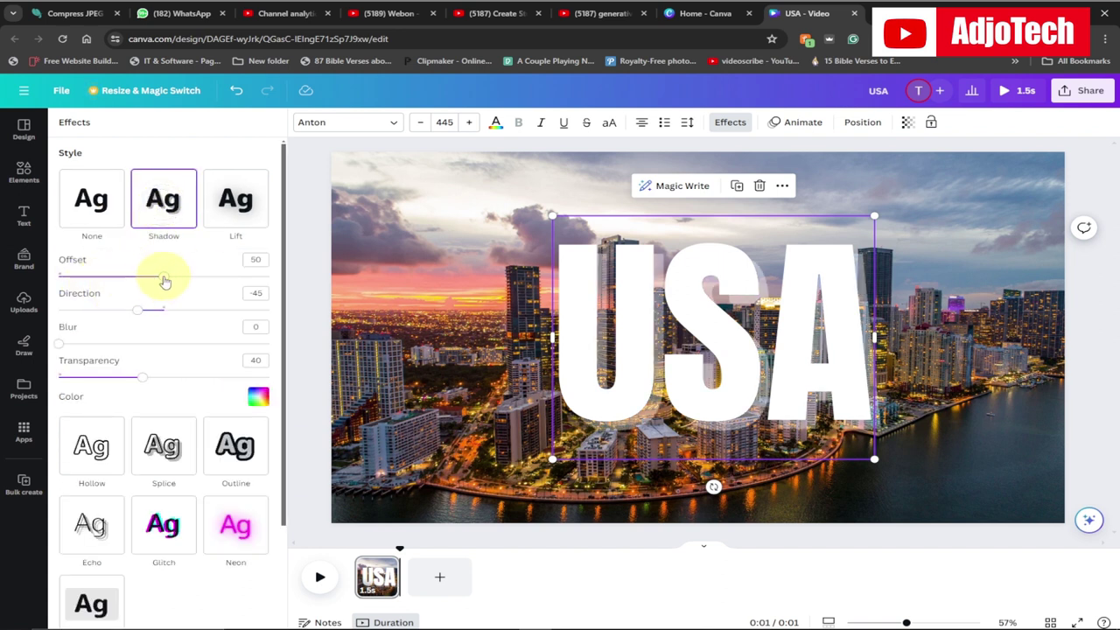
pyautogui.moveTo(164, 280); pyautogui.dragTo(106, 278)
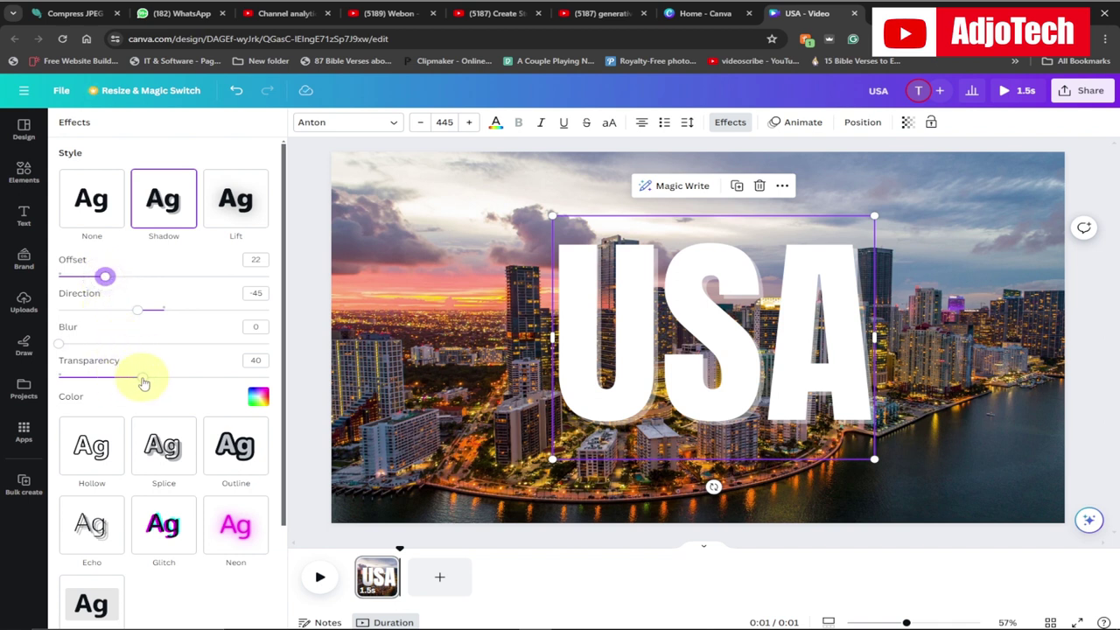
pyautogui.moveTo(165, 378)
pyautogui.mouseDown()
pyautogui.moveTo(192, 378)
pyautogui.moveTo(162, 377)
pyautogui.mouseUp()
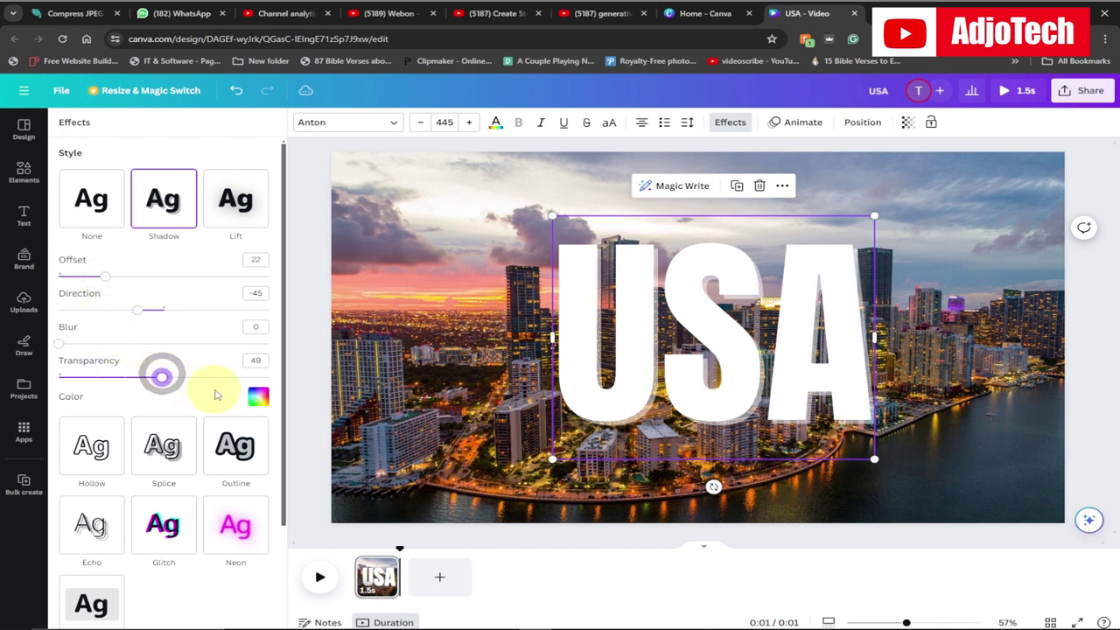
pyautogui.click(257, 399)
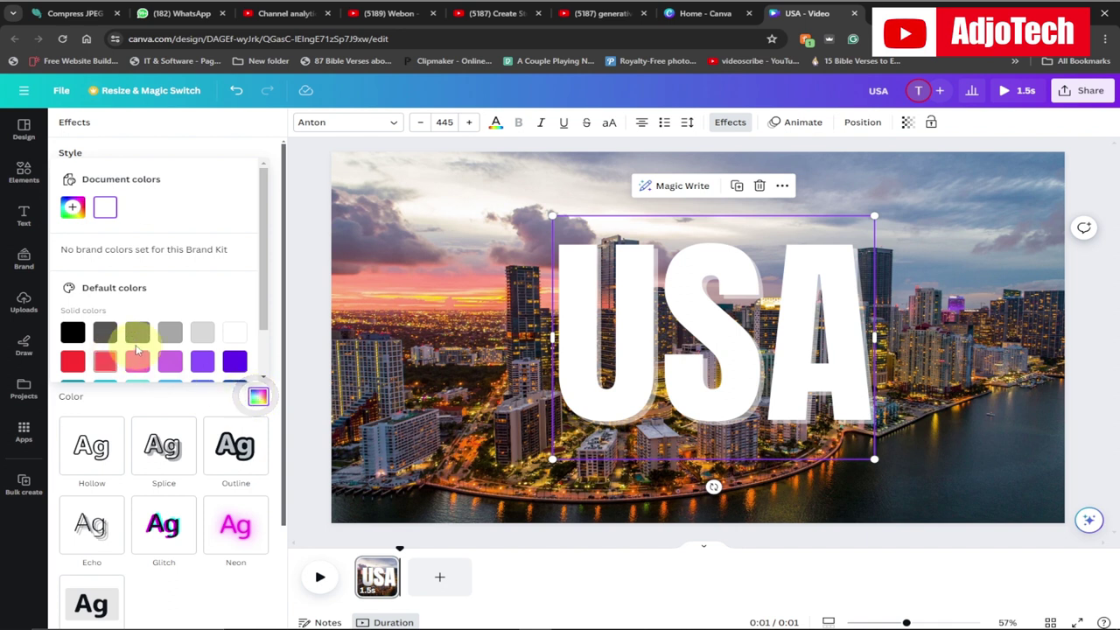
pyautogui.click(137, 335)
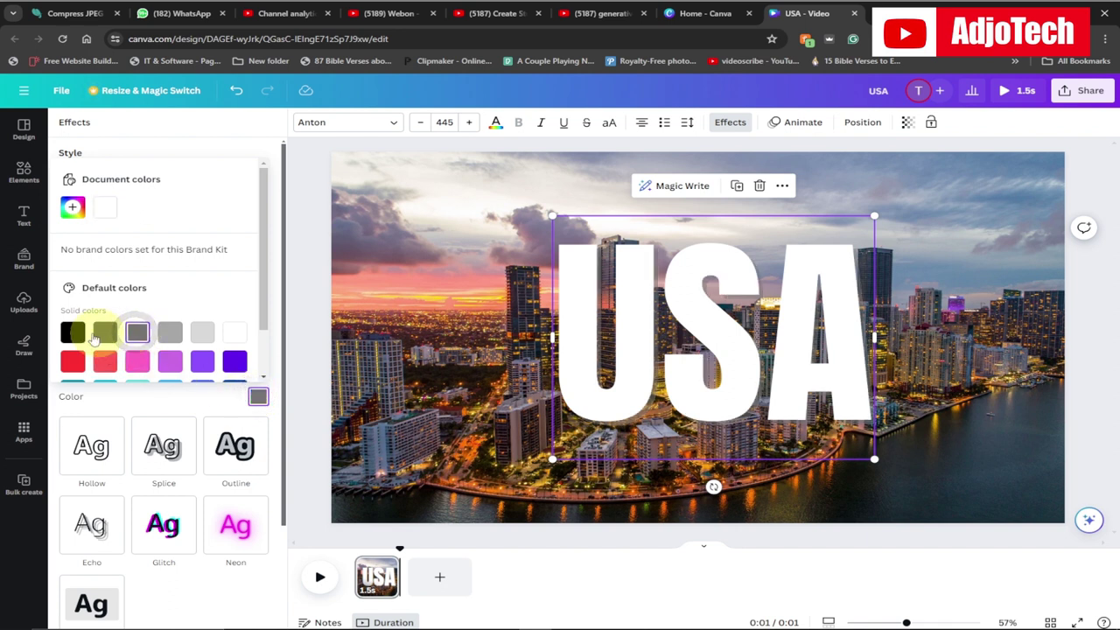
pyautogui.click(73, 333)
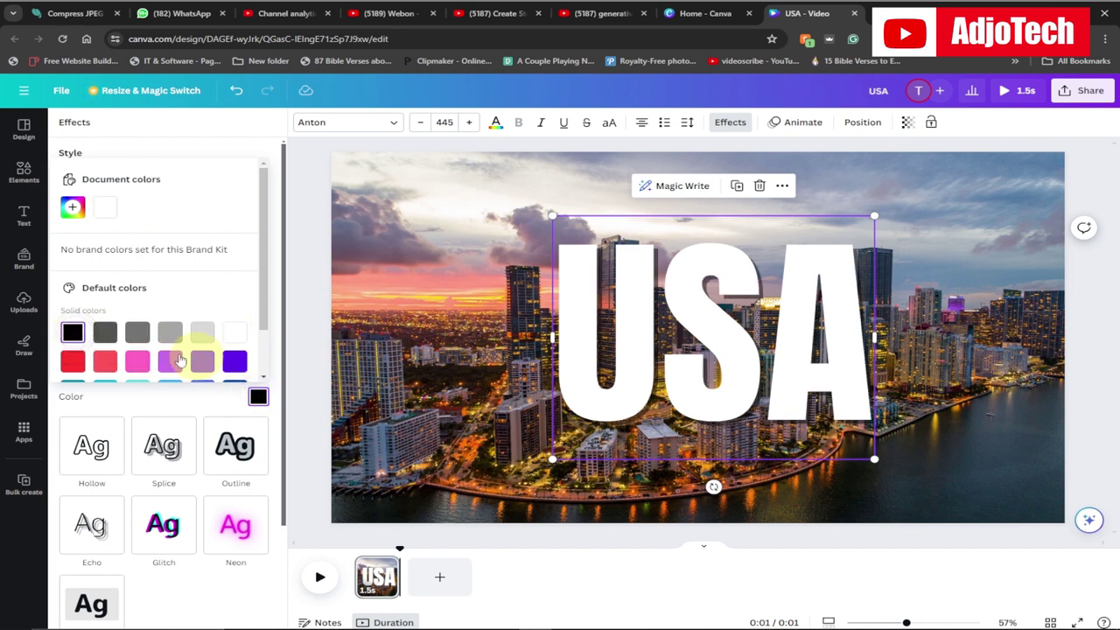
pyautogui.click(258, 147)
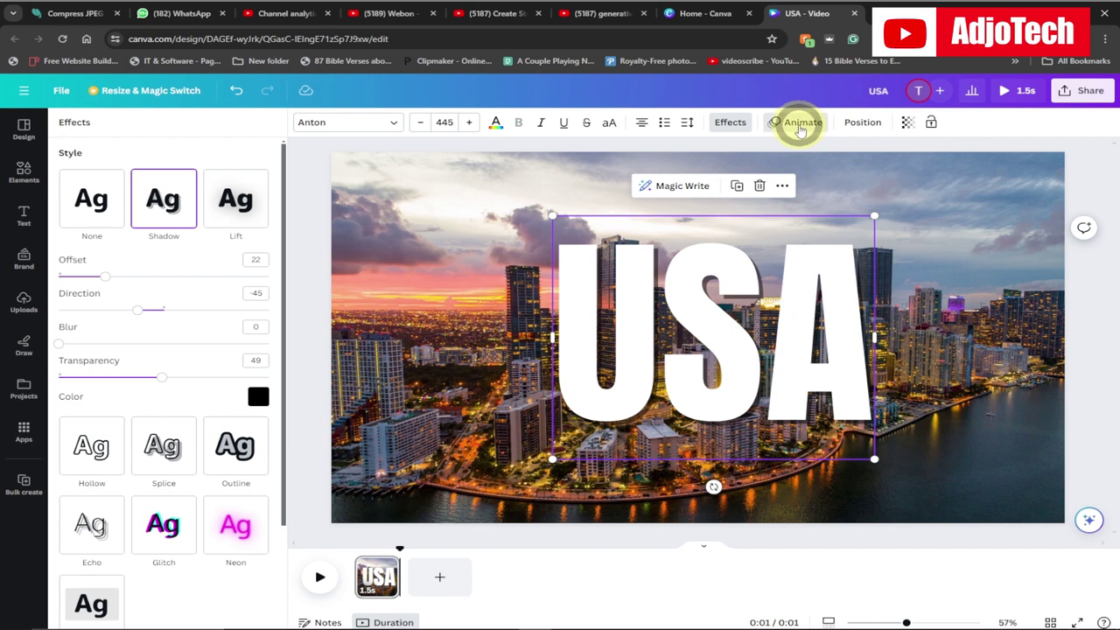
# Apply a Pop animation on enter at the slowest speed to USA, then preview it.
pyautogui.click(801, 125)
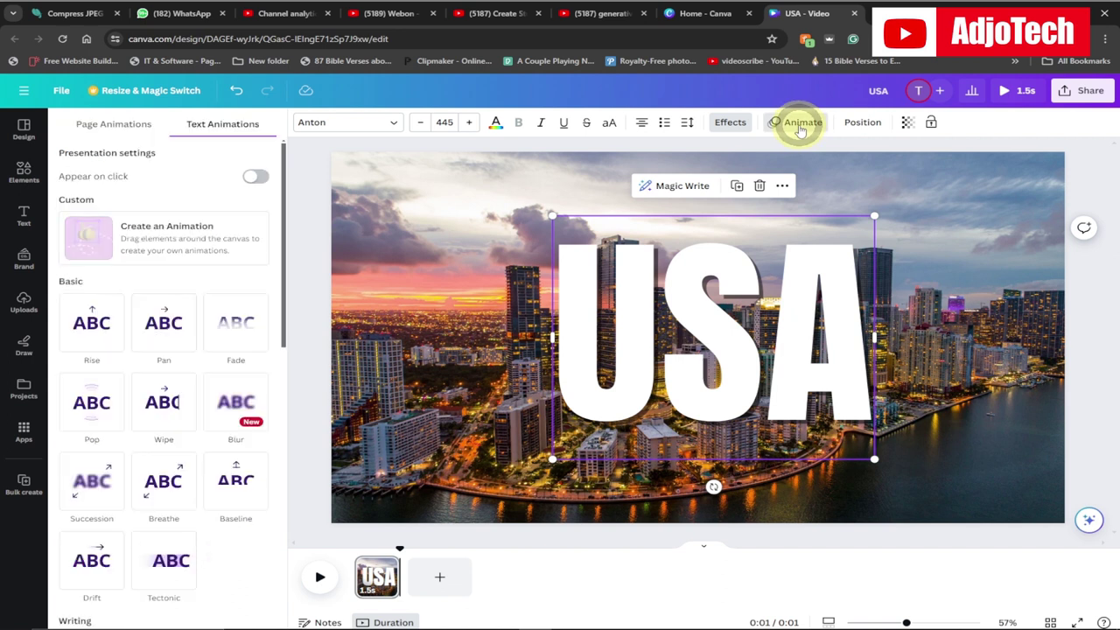
pyautogui.click(94, 415)
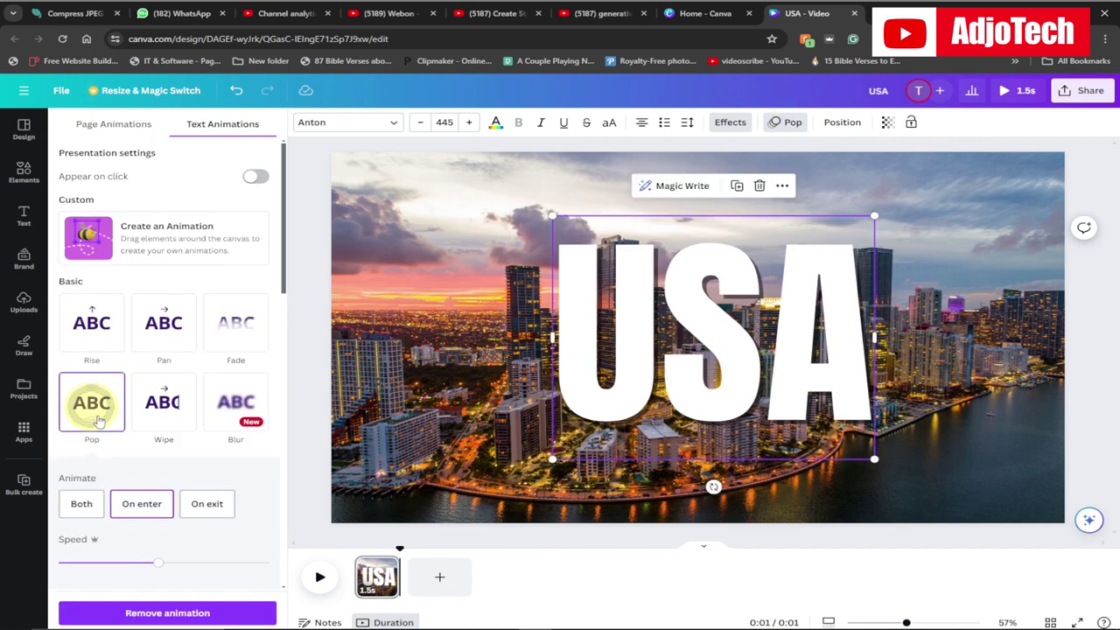
pyautogui.click(133, 511)
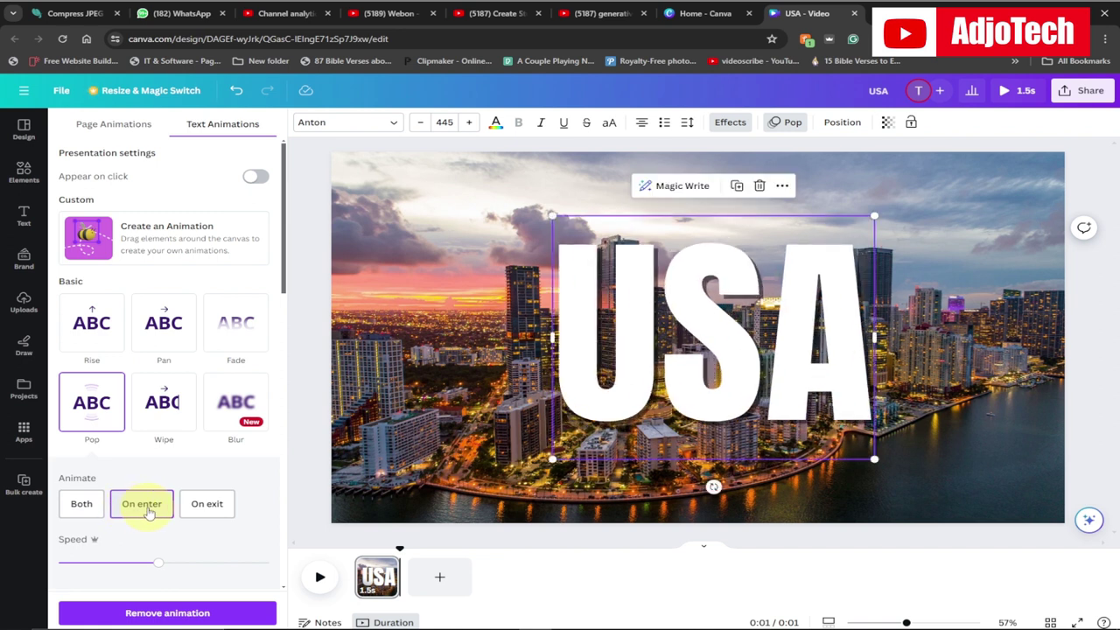
pyautogui.moveTo(103, 564); pyautogui.dragTo(54, 562)
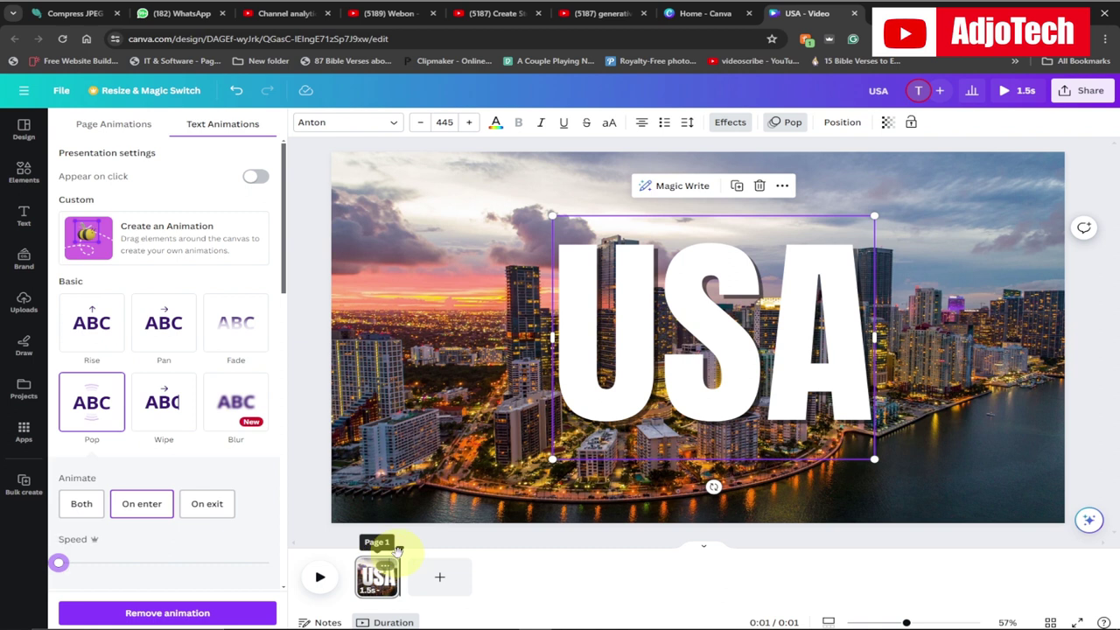
pyautogui.moveTo(360, 552); pyautogui.dragTo(354, 550)
pyautogui.click(321, 578)
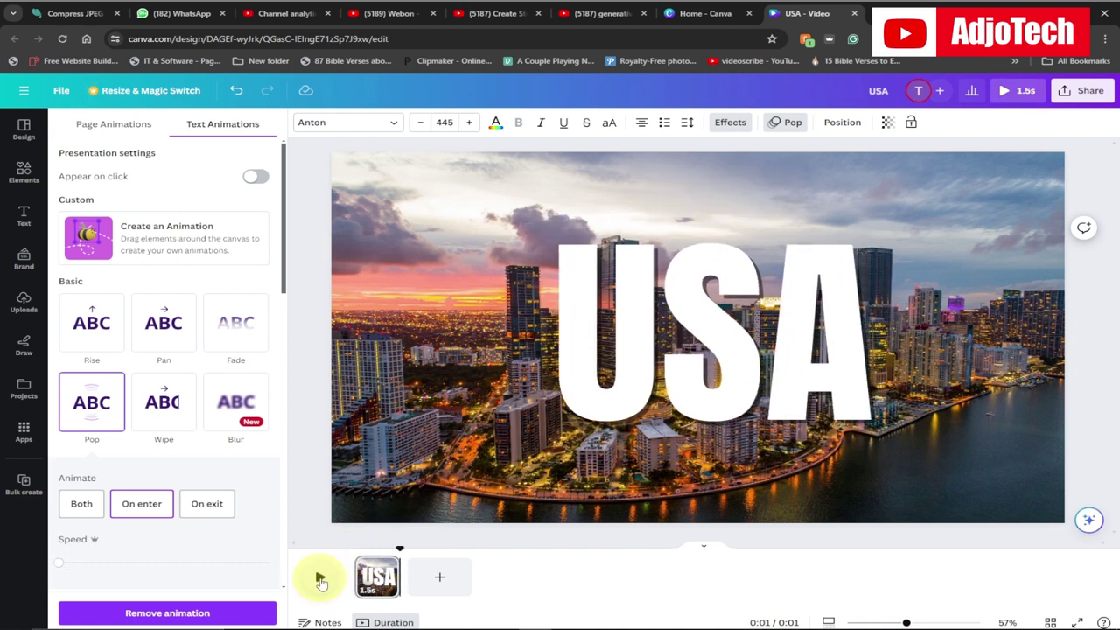
# Duplicate the USA page to create a second page.
pyautogui.rightClick(385, 569)
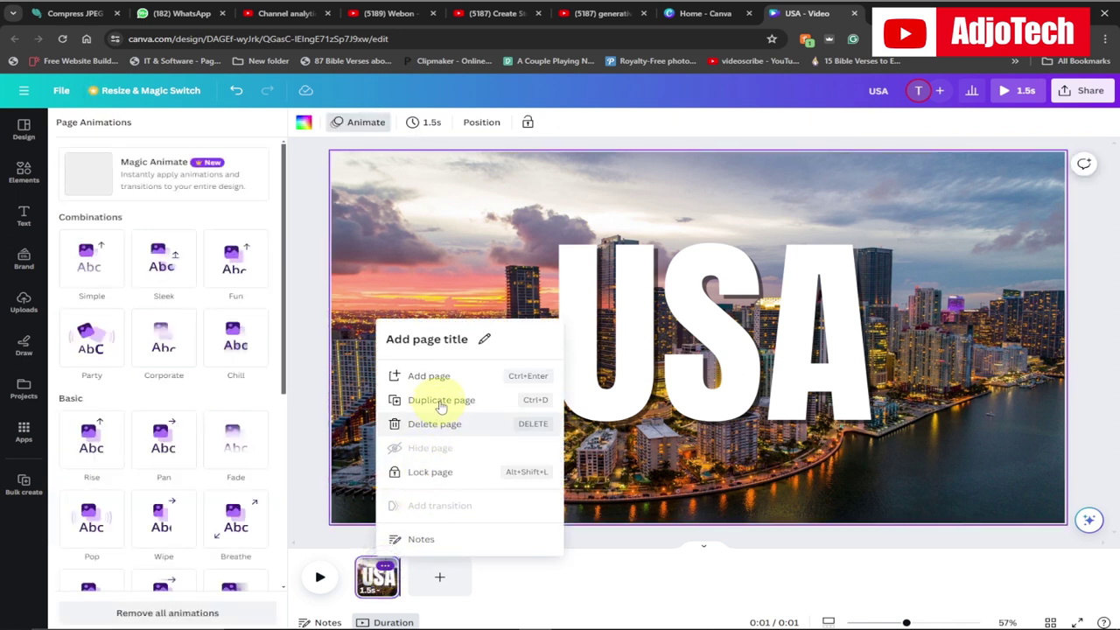
pyautogui.click(442, 402)
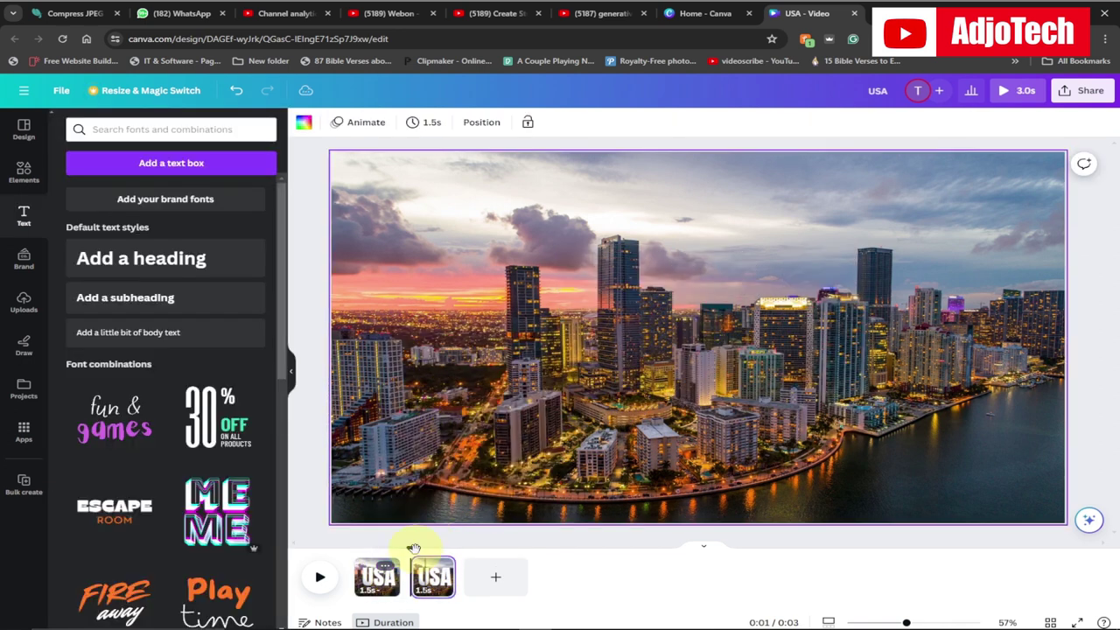
pyautogui.moveTo(425, 548); pyautogui.dragTo(428, 546)
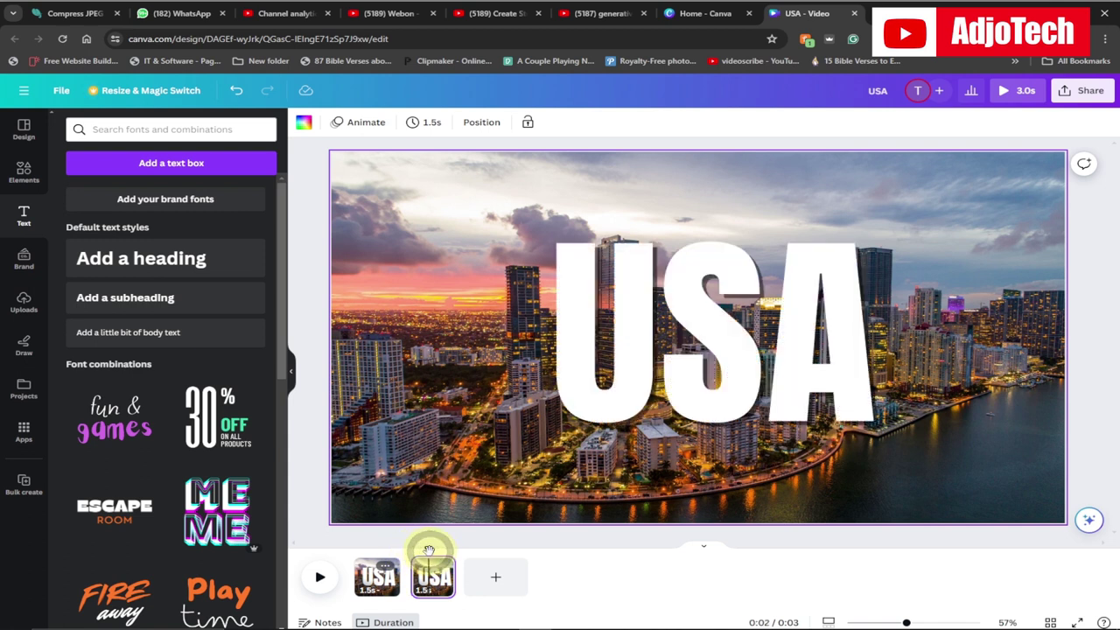
# Search photos for 'ROME' and make the Colosseum photo page 2's background.
pyautogui.click(25, 180)
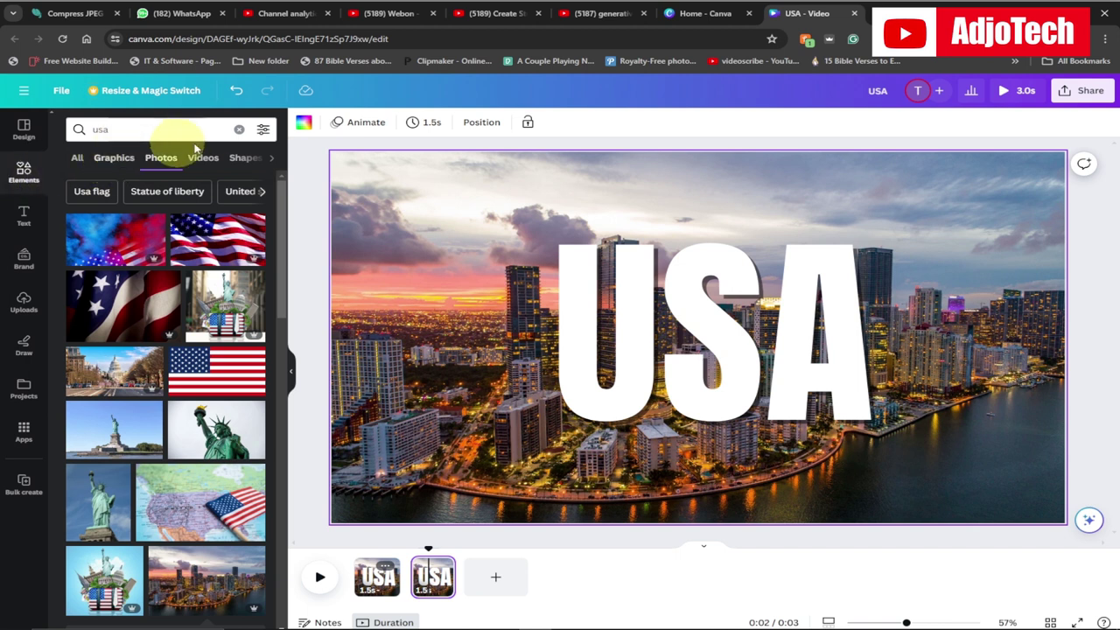
pyautogui.click(241, 131)
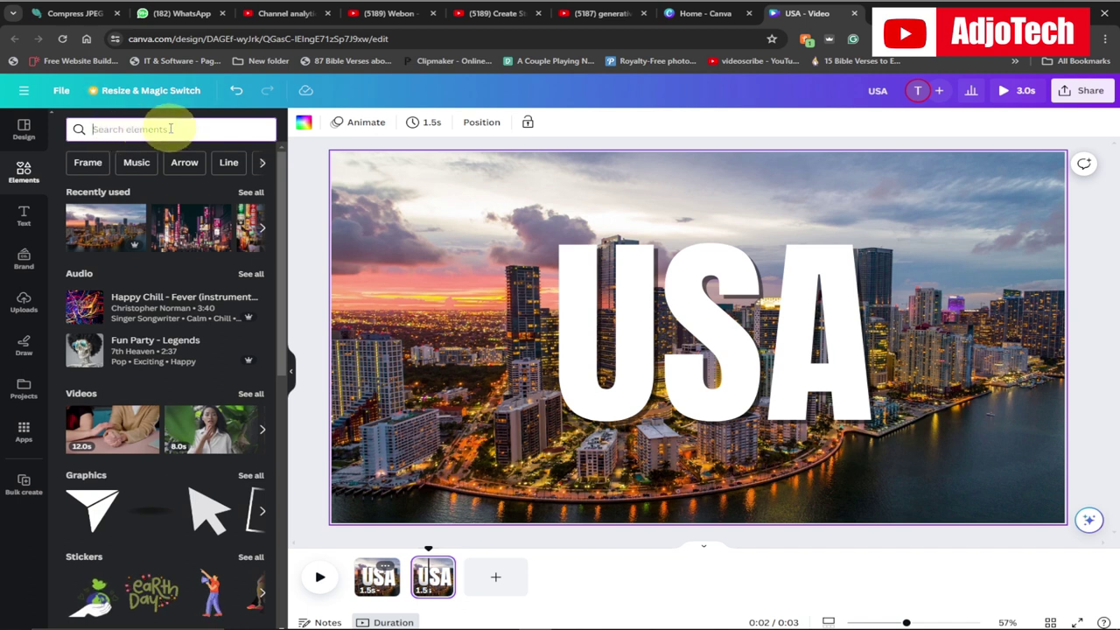
pyautogui.write('ROME')
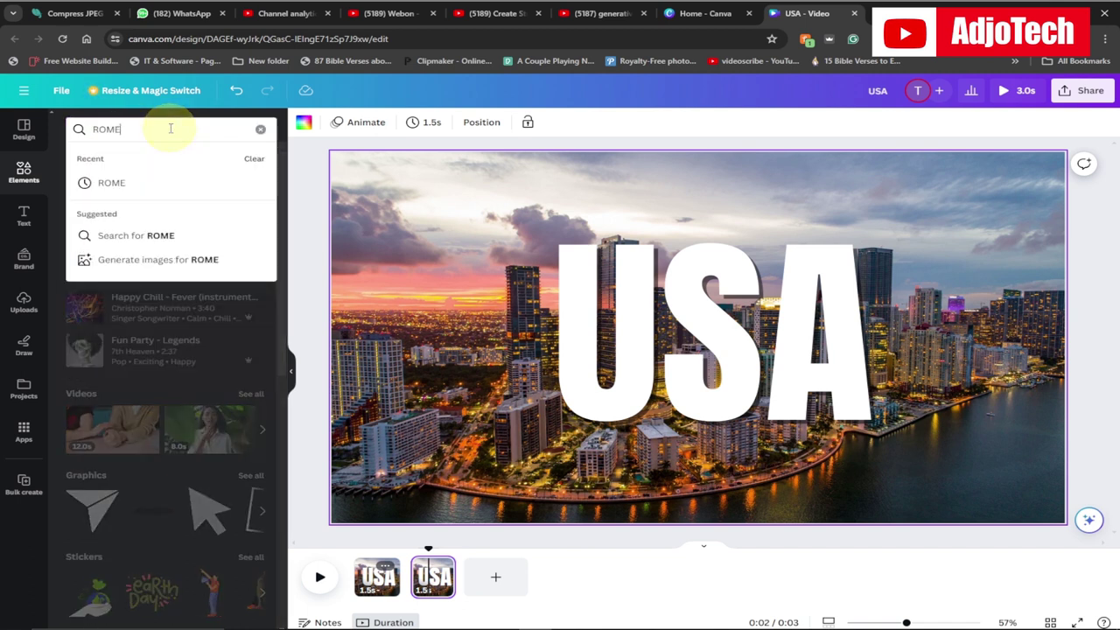
pyautogui.click(109, 192)
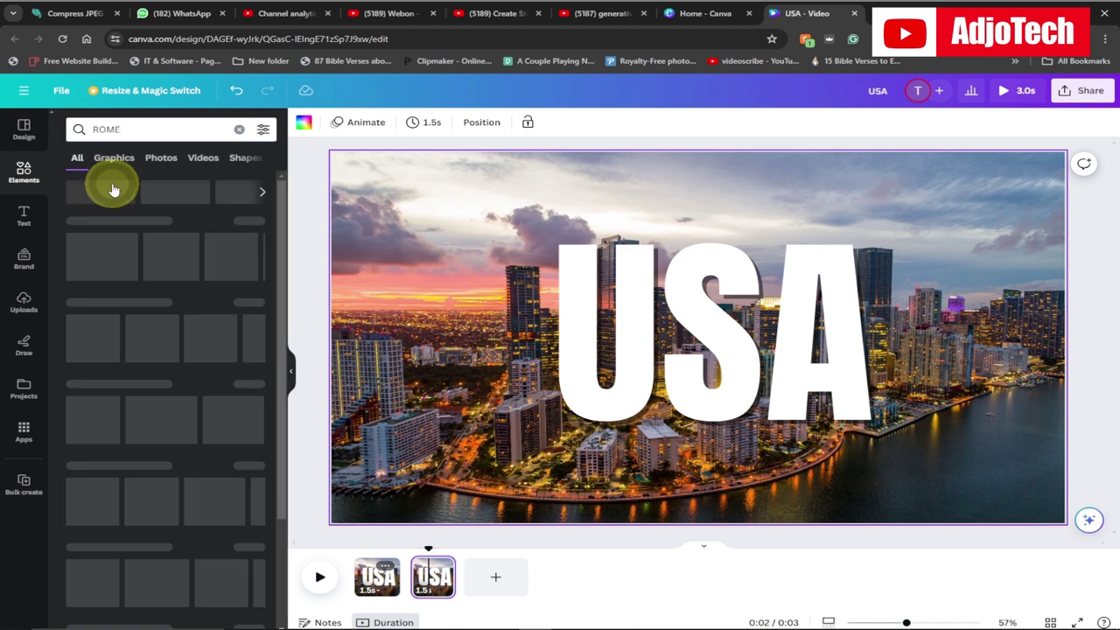
pyautogui.click(161, 162)
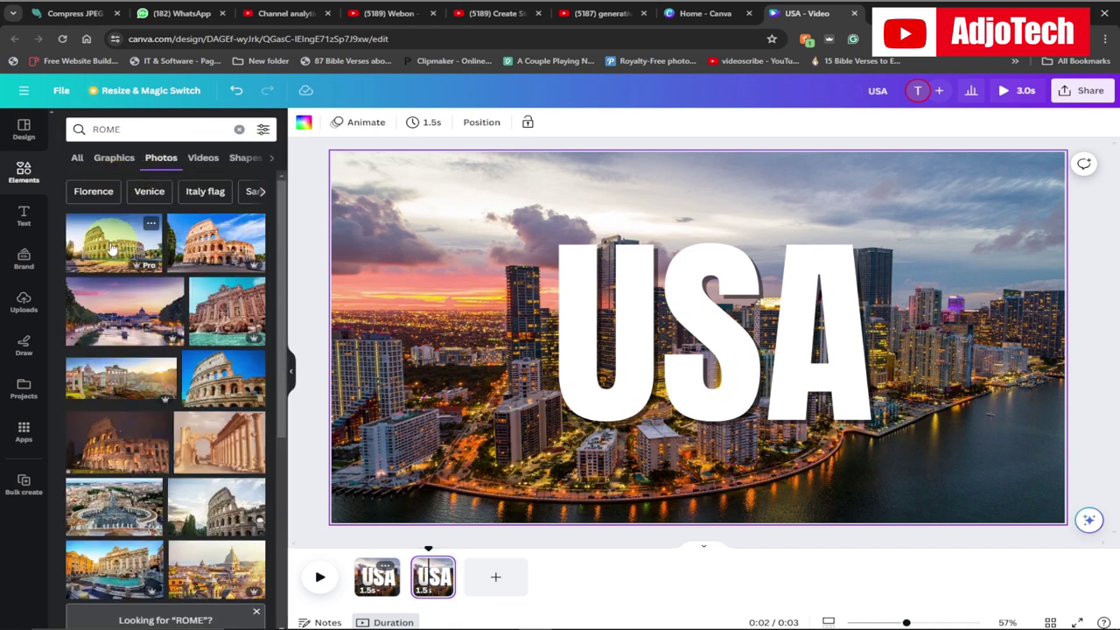
pyautogui.click(252, 267)
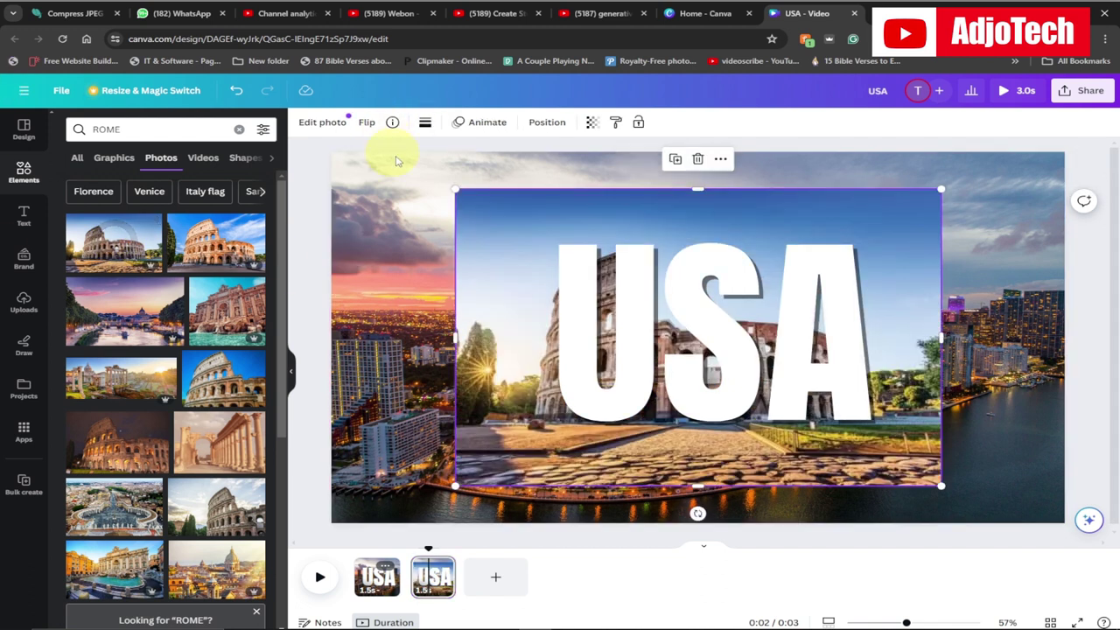
pyautogui.rightClick(523, 458)
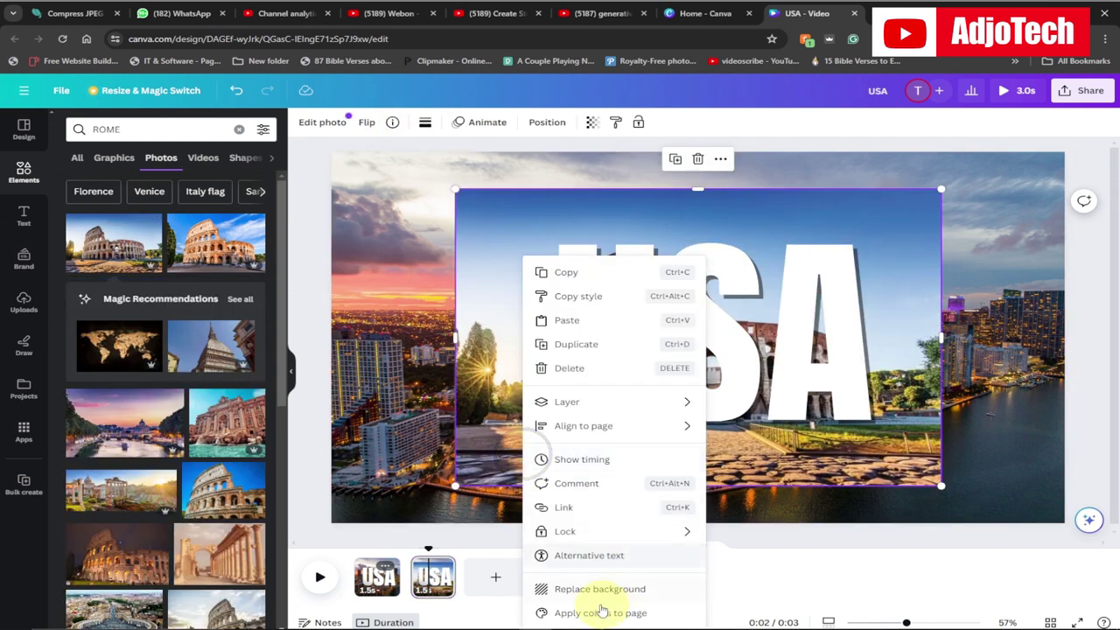
pyautogui.click(593, 590)
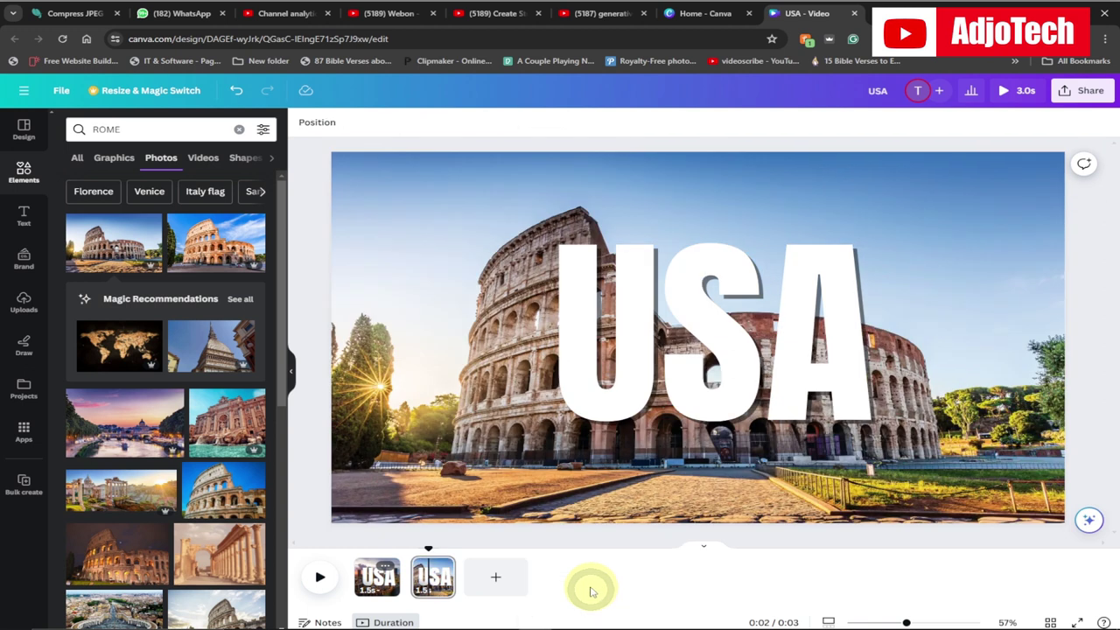
# Change the page 2 heading text from USA to ROME.
pyautogui.doubleClick(691, 343)
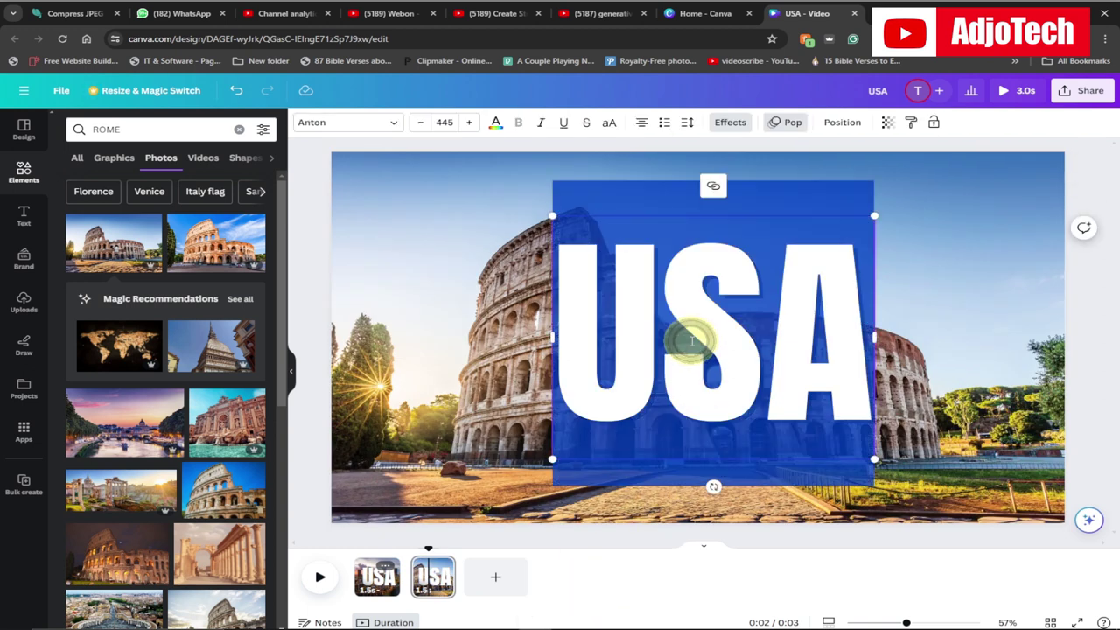
pyautogui.write('R')
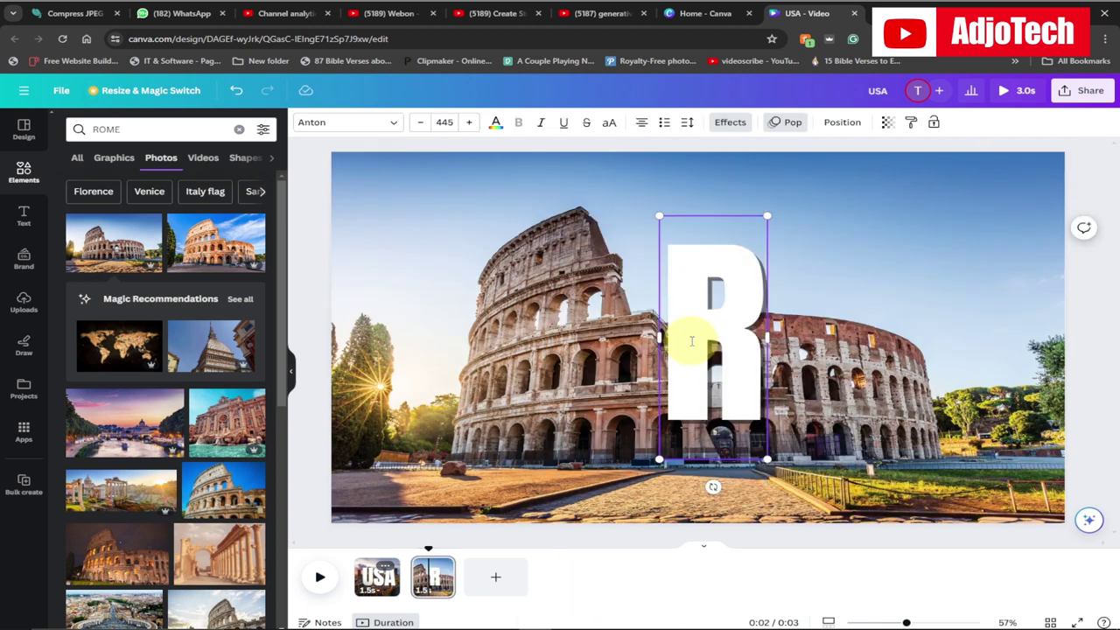
pyautogui.write('OME')
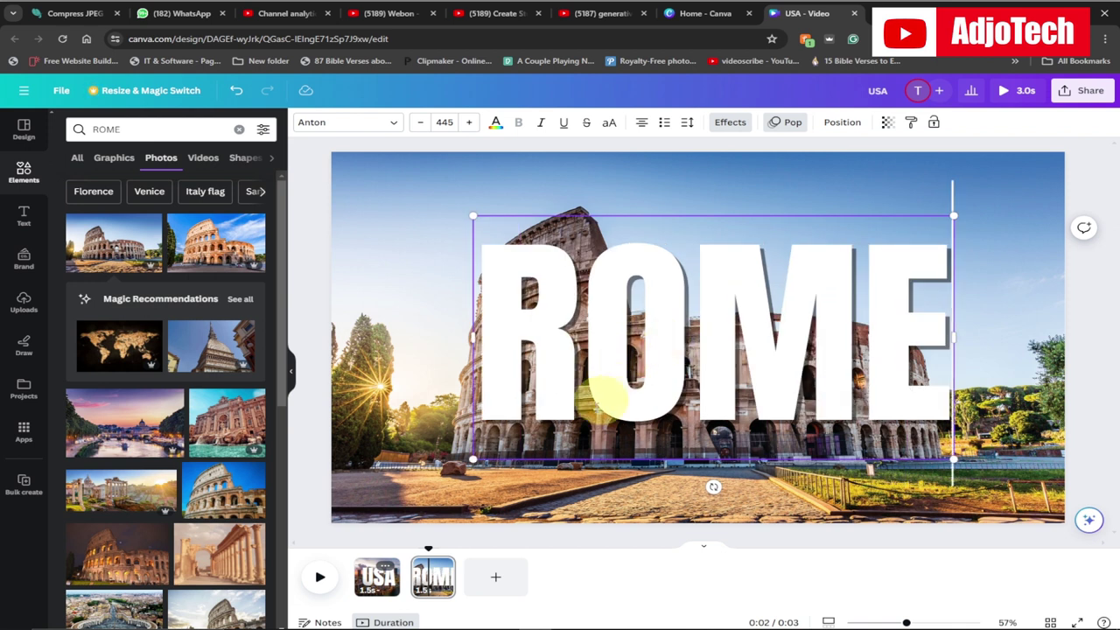
pyautogui.click(444, 567)
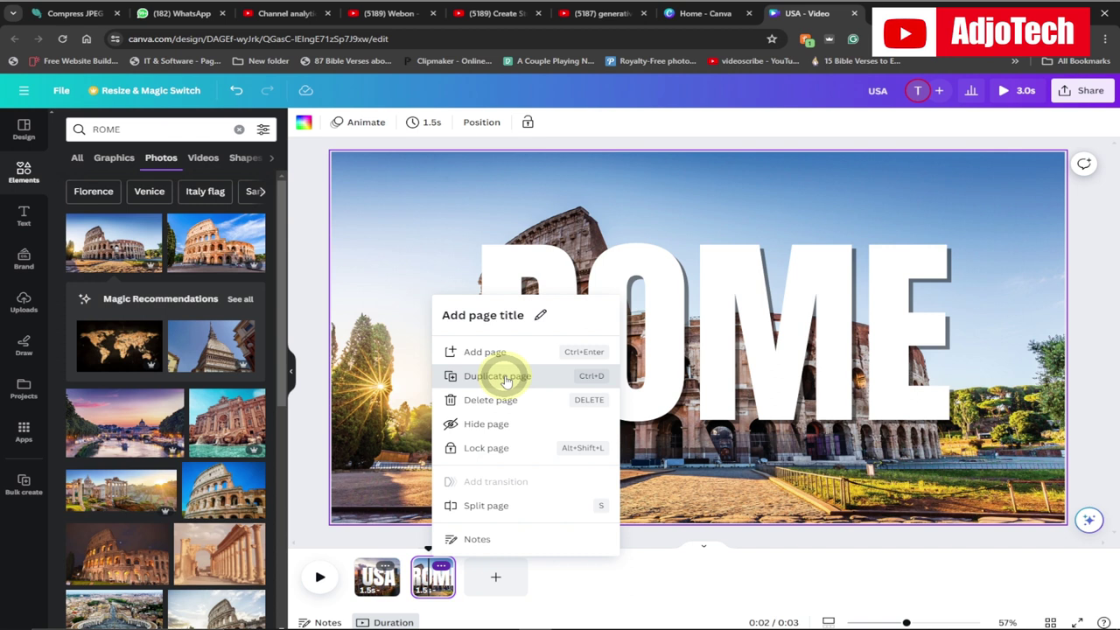
# Duplicate the ROME page as page 3 and search Photos for 'australia'.
pyautogui.click(506, 382)
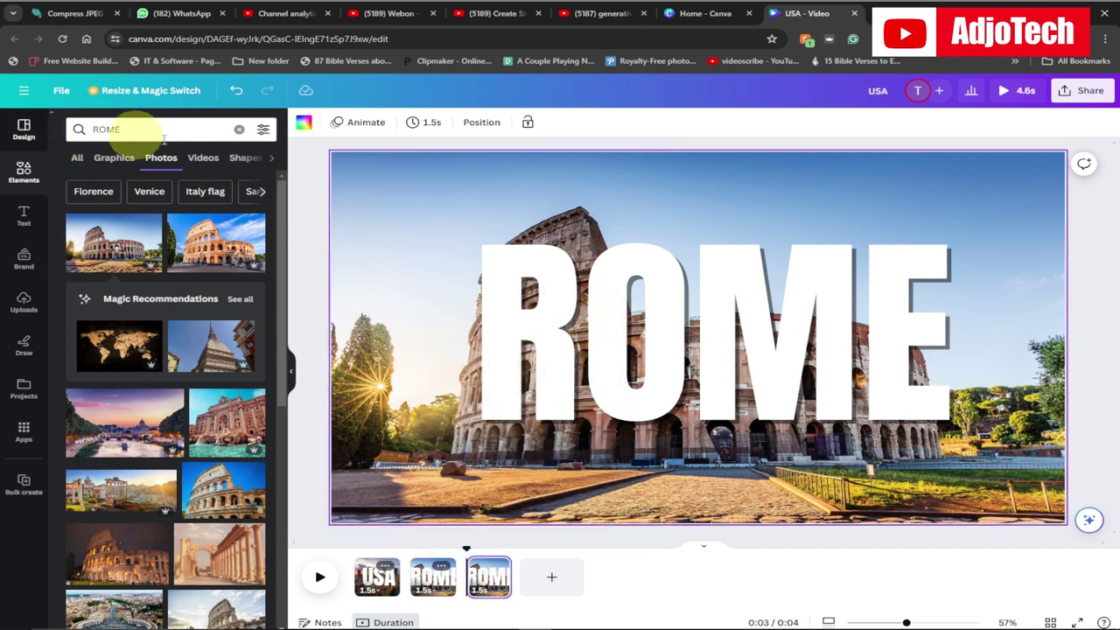
pyautogui.click(239, 128)
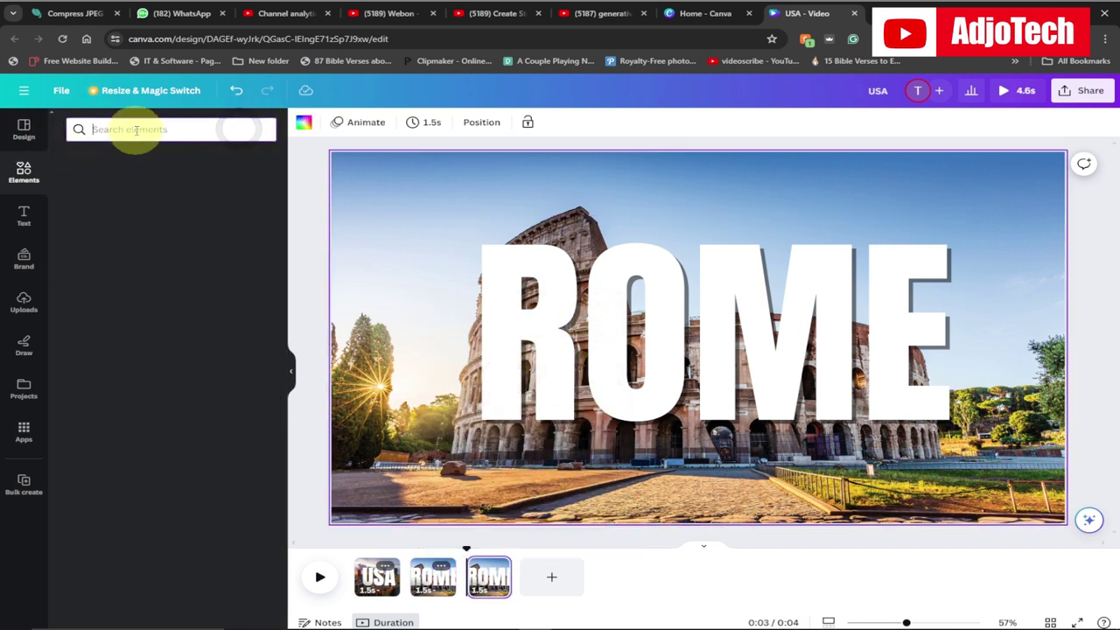
pyautogui.write('AU')
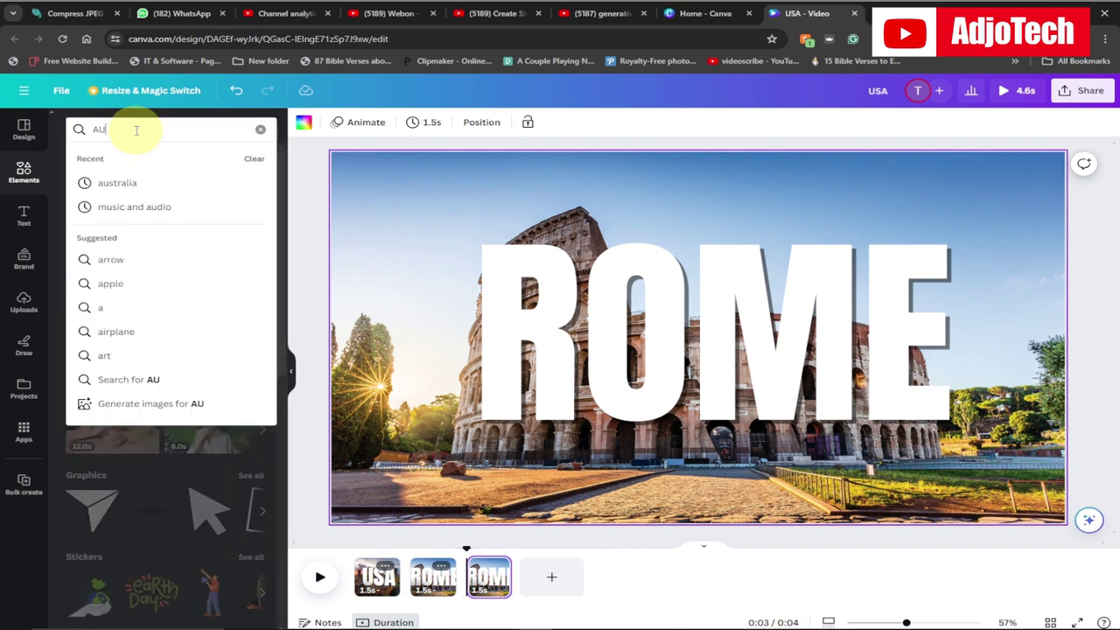
pyautogui.click(114, 184)
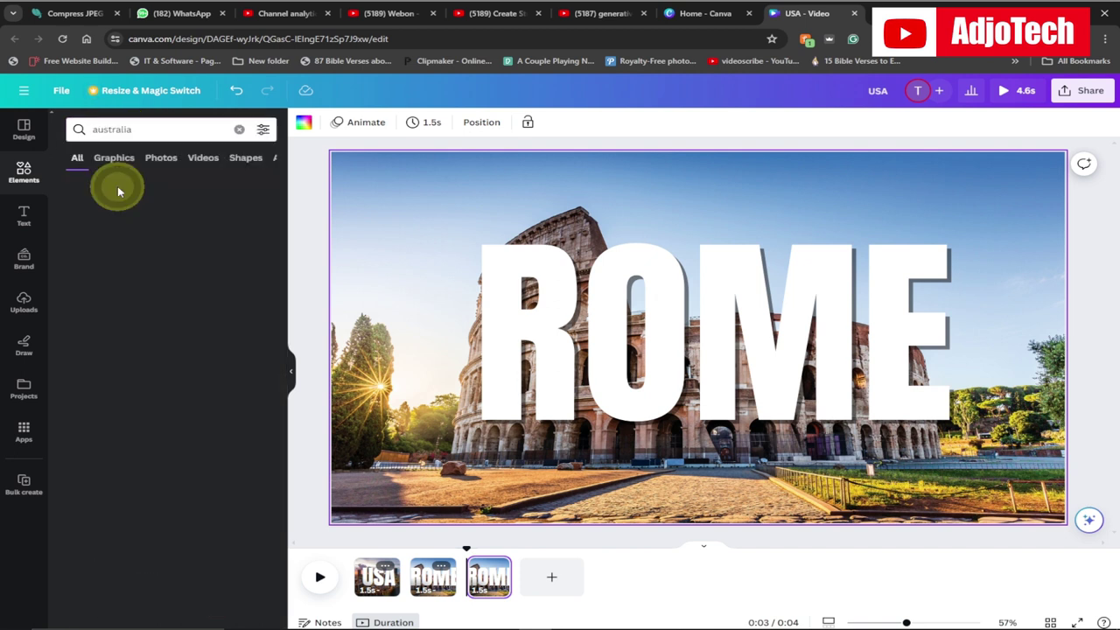
pyautogui.click(165, 159)
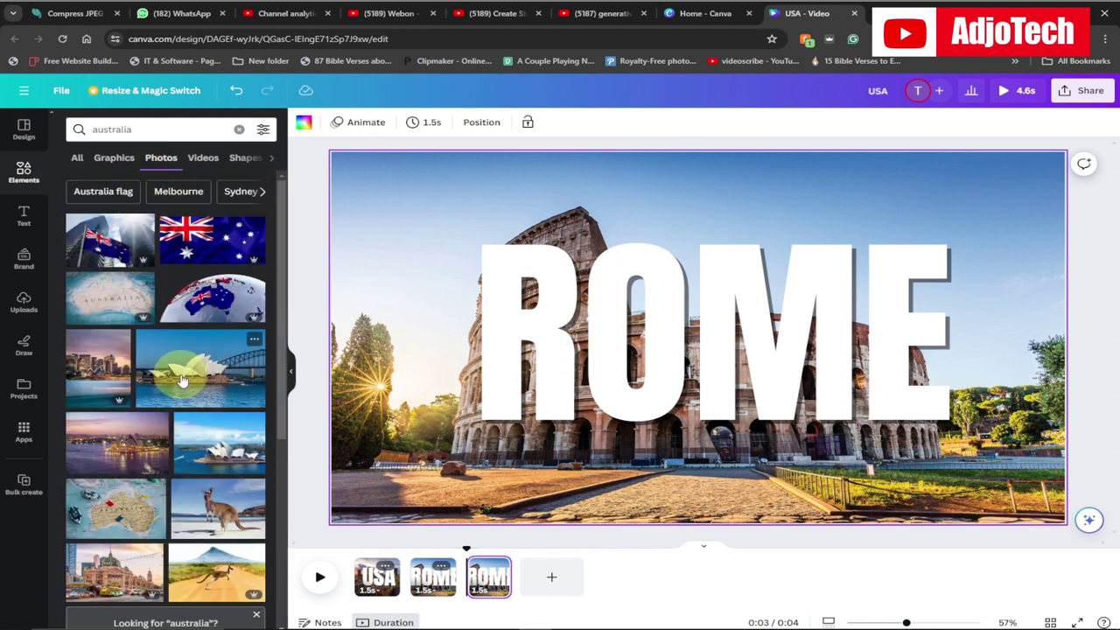
# Set the sunset Sydney harbour photo as page 3's background and select the ROME title.
pyautogui.click(136, 449)
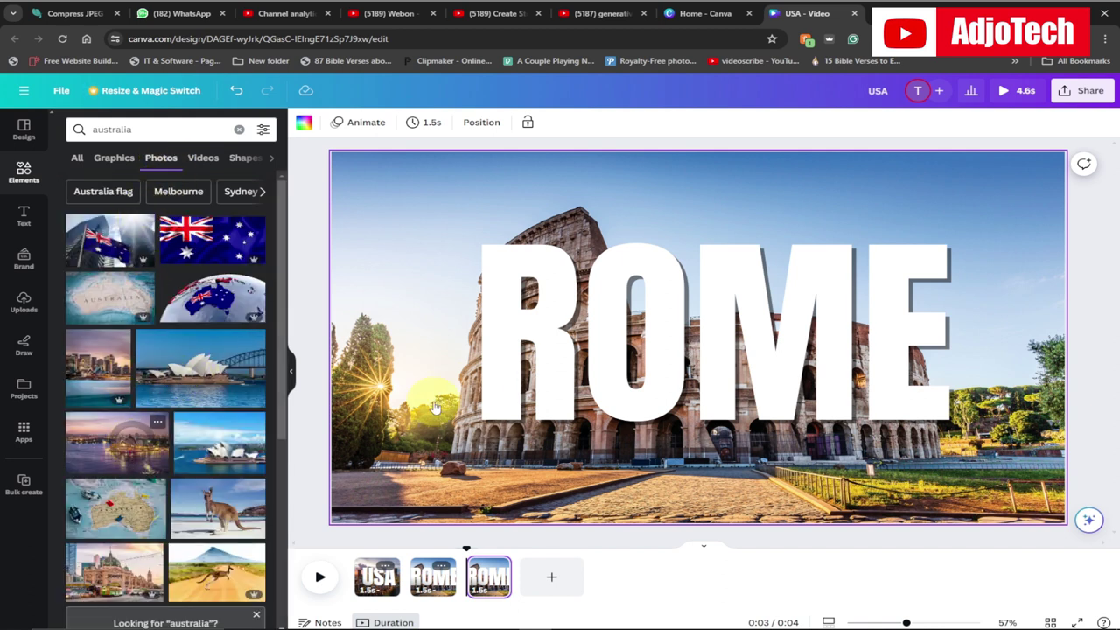
pyautogui.rightClick(597, 363)
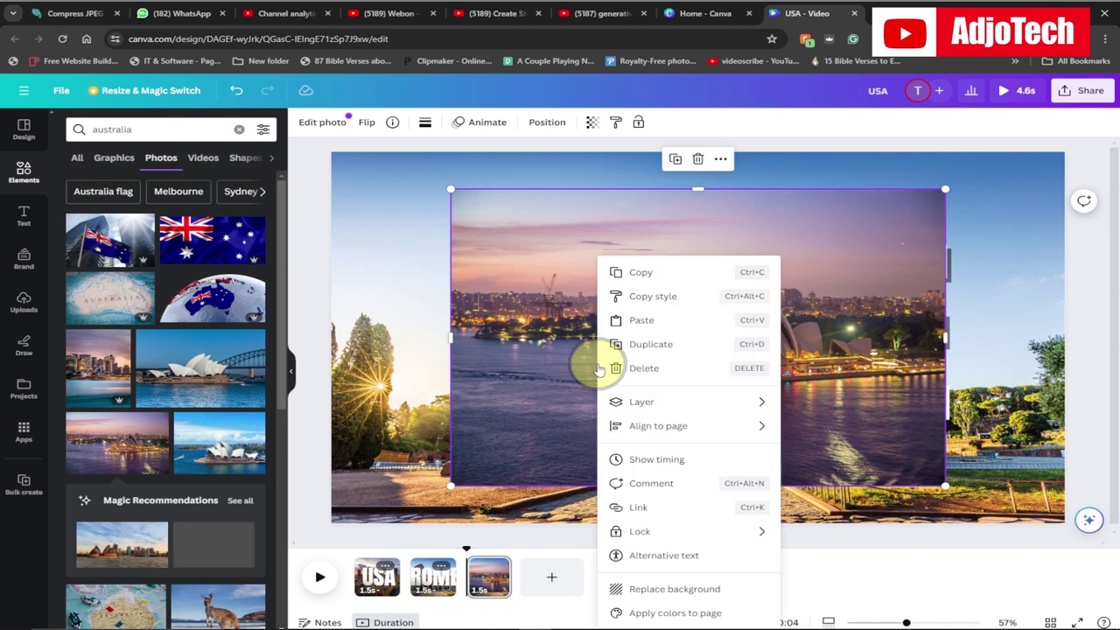
pyautogui.click(682, 588)
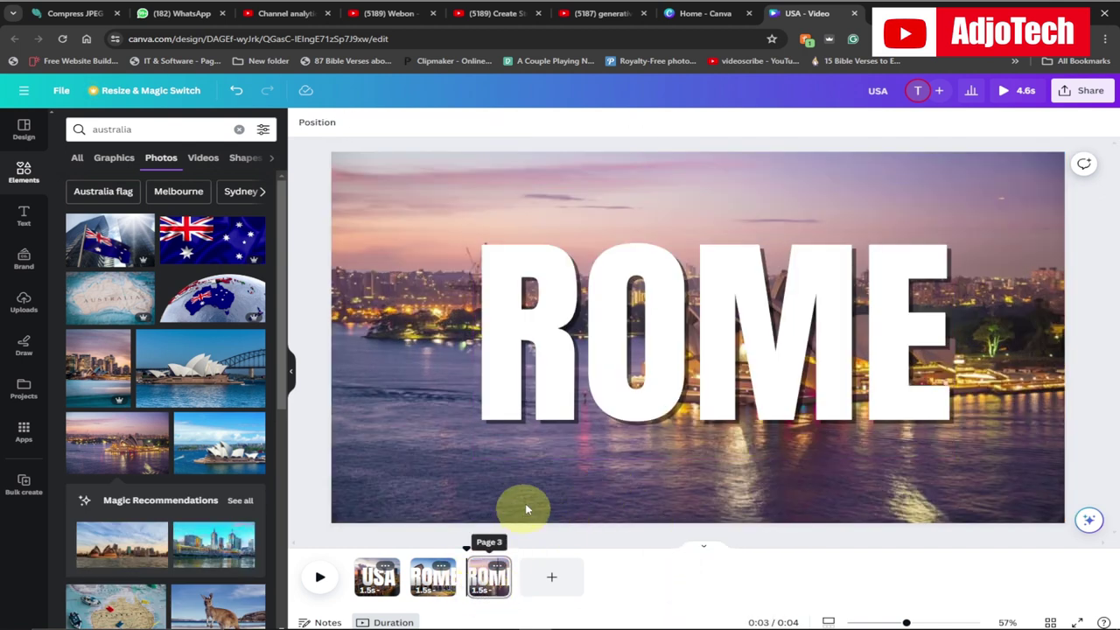
pyautogui.click(594, 332)
pyautogui.click(594, 331)
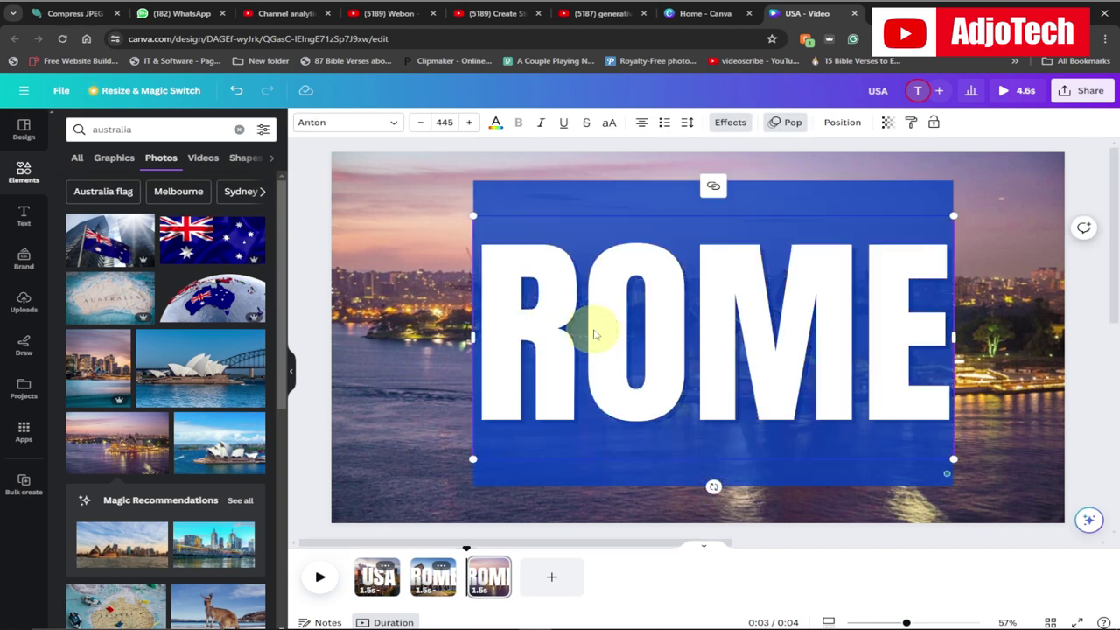
# Retitle page 3 as AUSTRALIA and shrink the font to size 224 to fit one line.
pyautogui.write('AUSTRA')
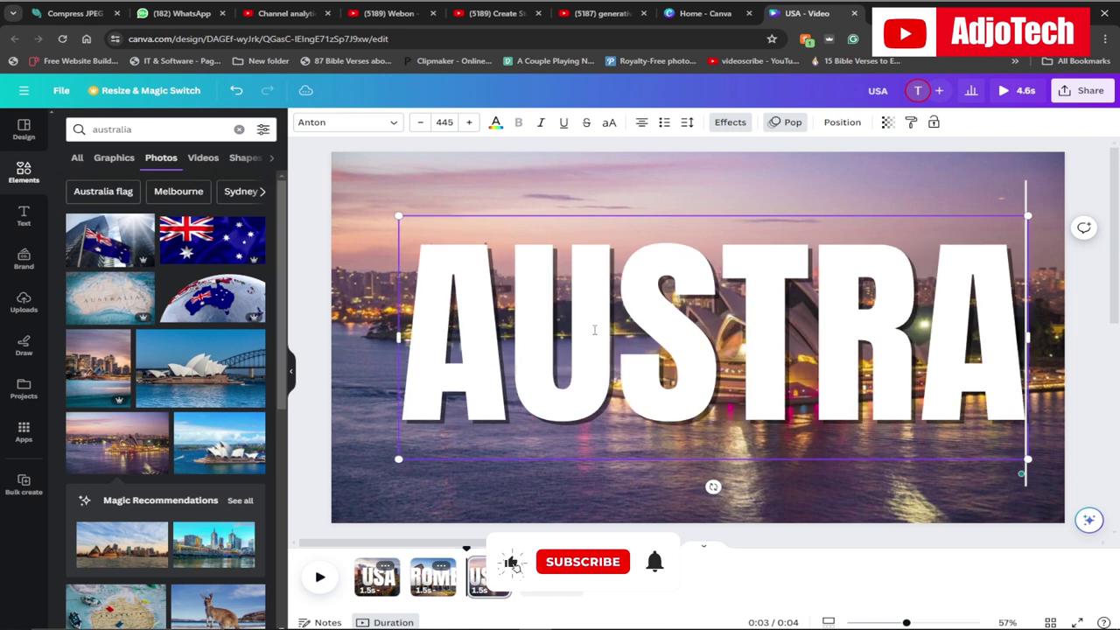
pyautogui.write('LIA')
pyautogui.hotkey('ctrl', 'a')
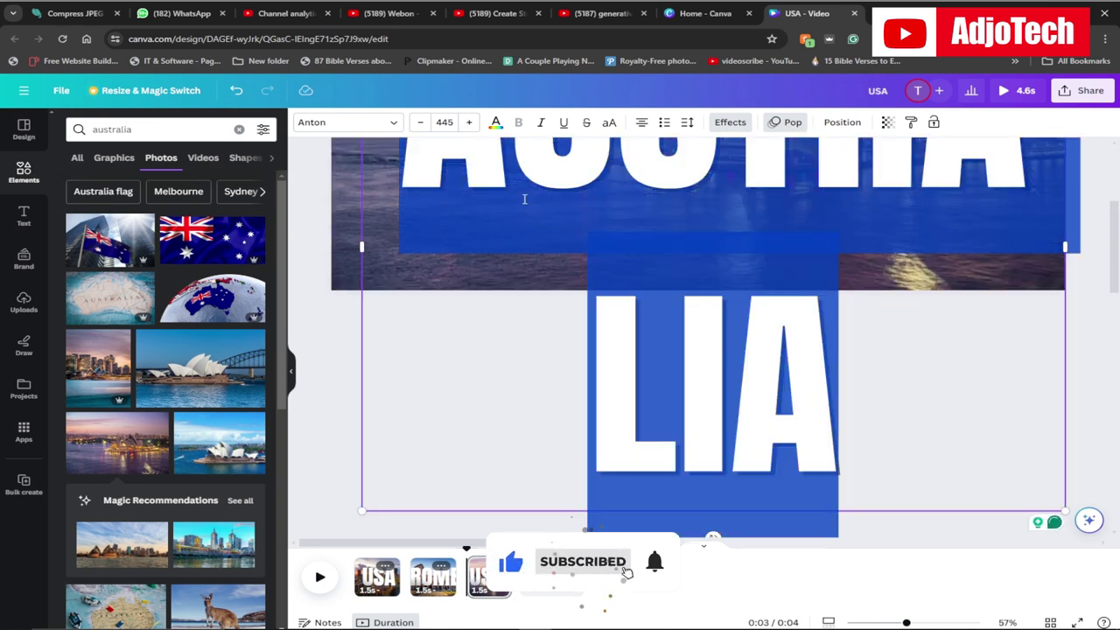
pyautogui.click(420, 123)
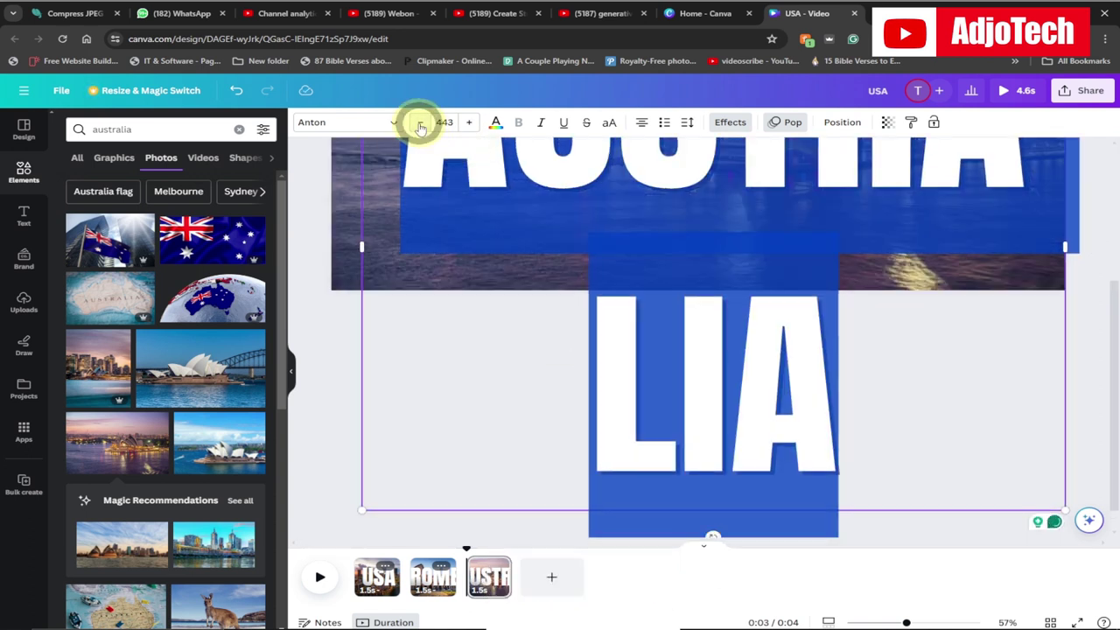
pyautogui.click(420, 122)
pyautogui.click(420, 123)
pyautogui.click(420, 122)
pyautogui.click(420, 122)
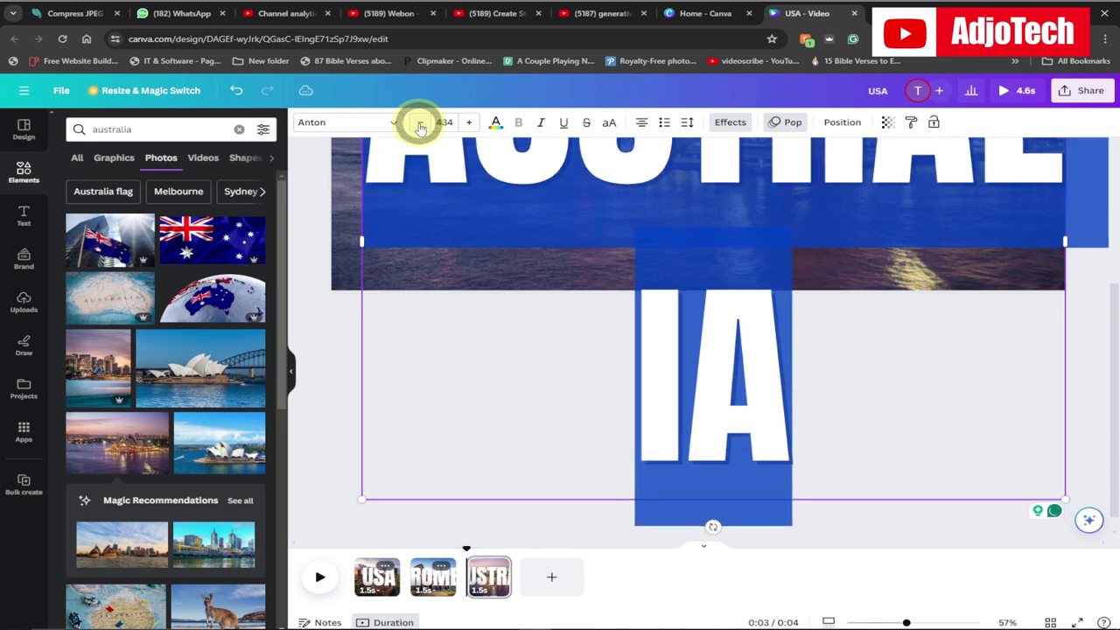
pyautogui.click(420, 123)
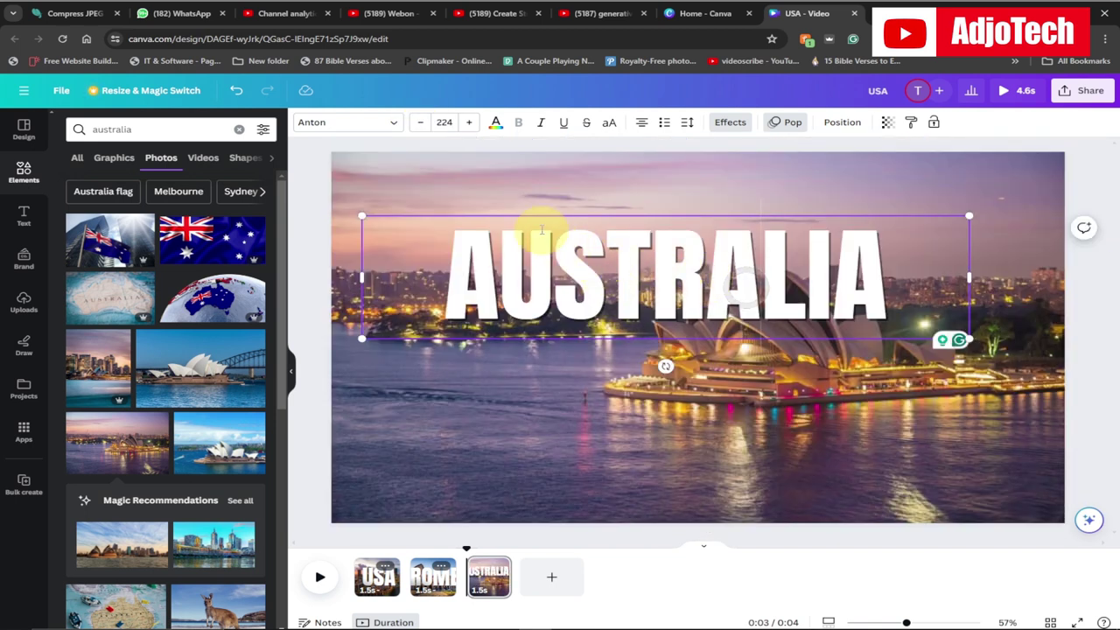
# Reposition the AUSTRALIA title and duplicate page 3 as a fourth page.
pyautogui.click(505, 181)
pyautogui.moveTo(612, 281); pyautogui.dragTo(595, 284)
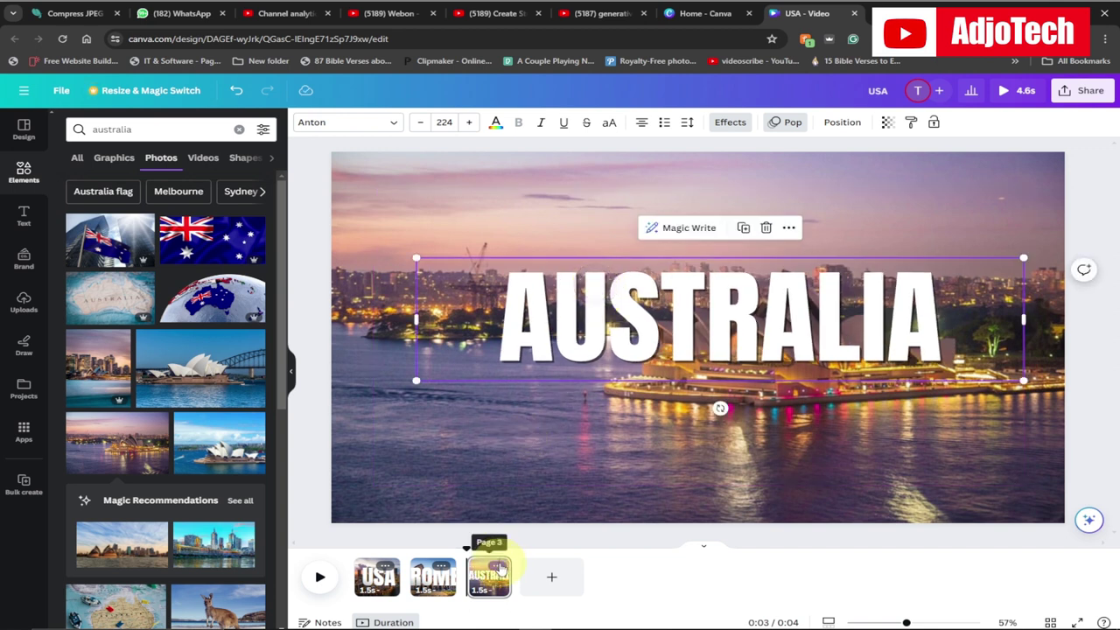
pyautogui.click(498, 567)
pyautogui.click(545, 402)
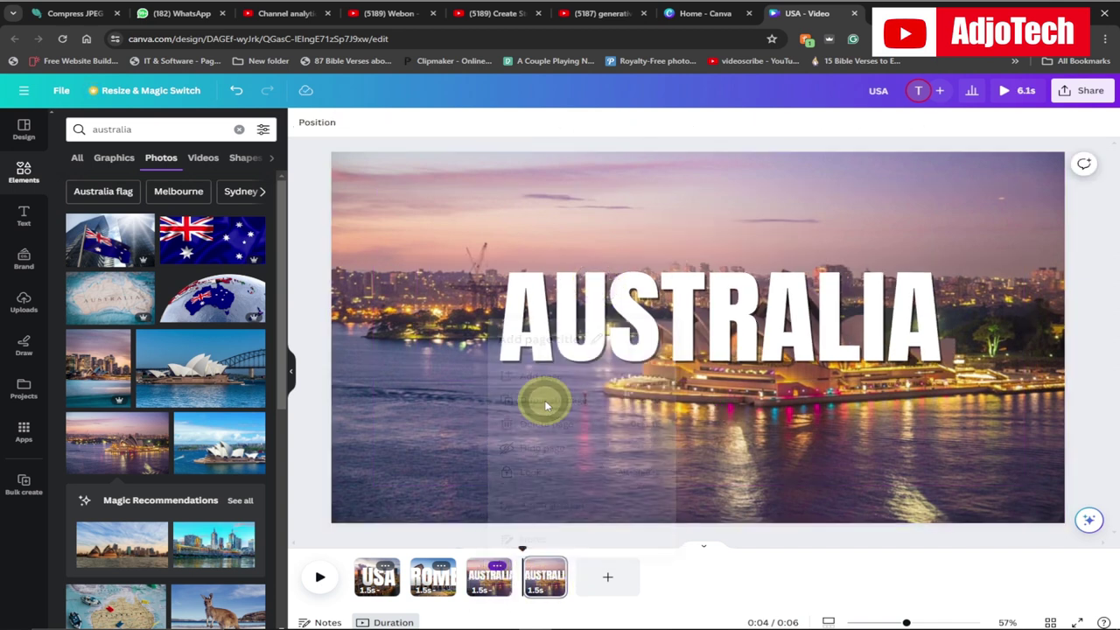
# Search Elements photos for JAPAN and add the Mount Fuji pagoda photo.
pyautogui.click(239, 131)
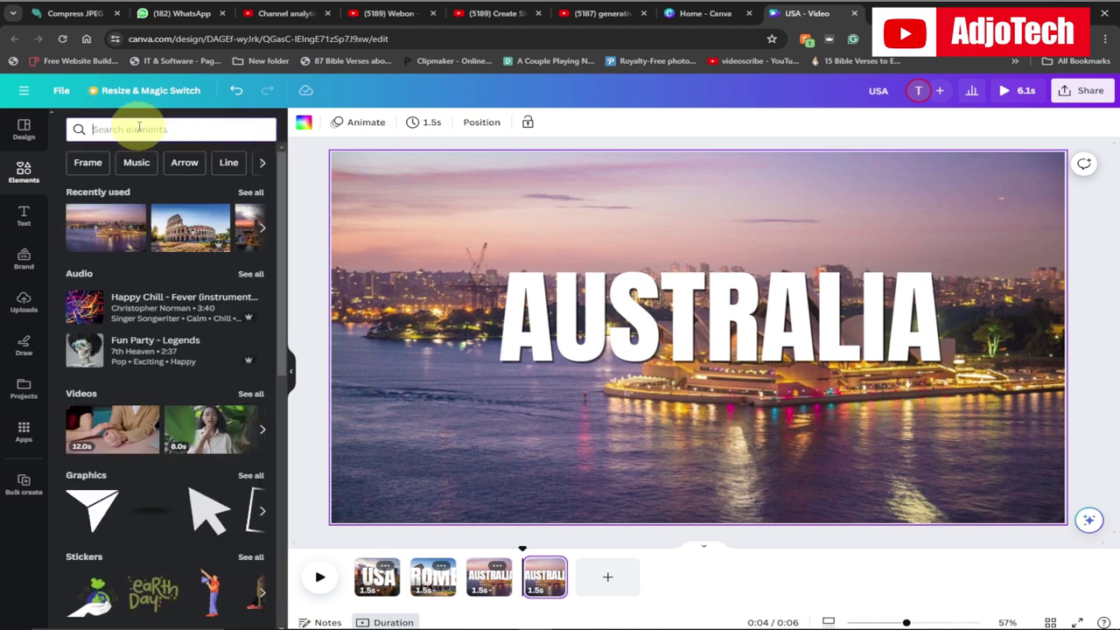
pyautogui.write('JAN')
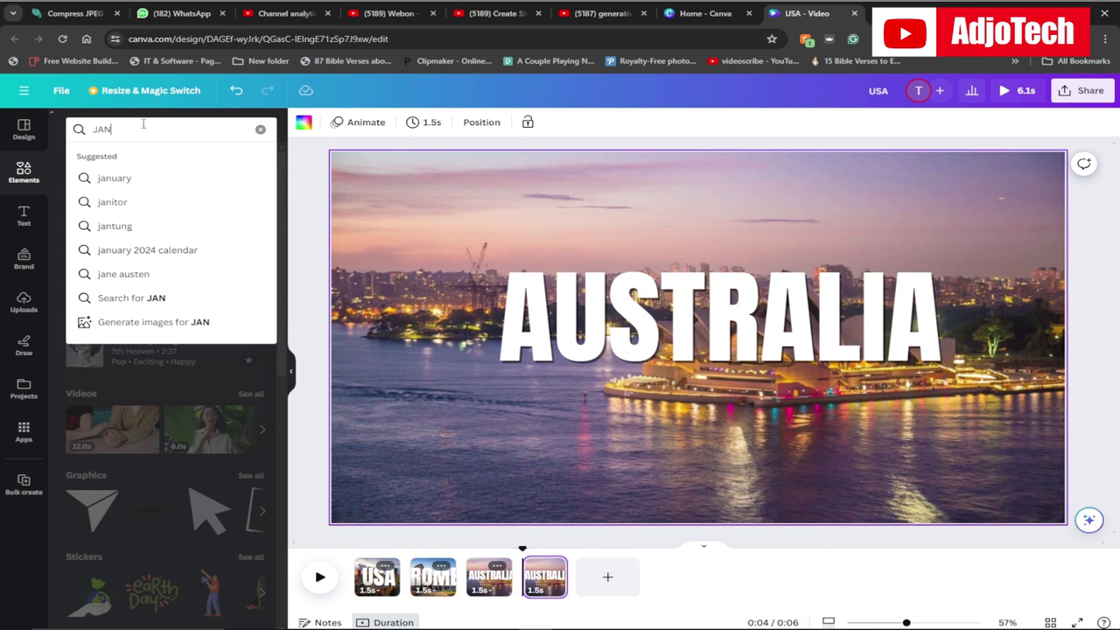
pyautogui.press('BackSpace')
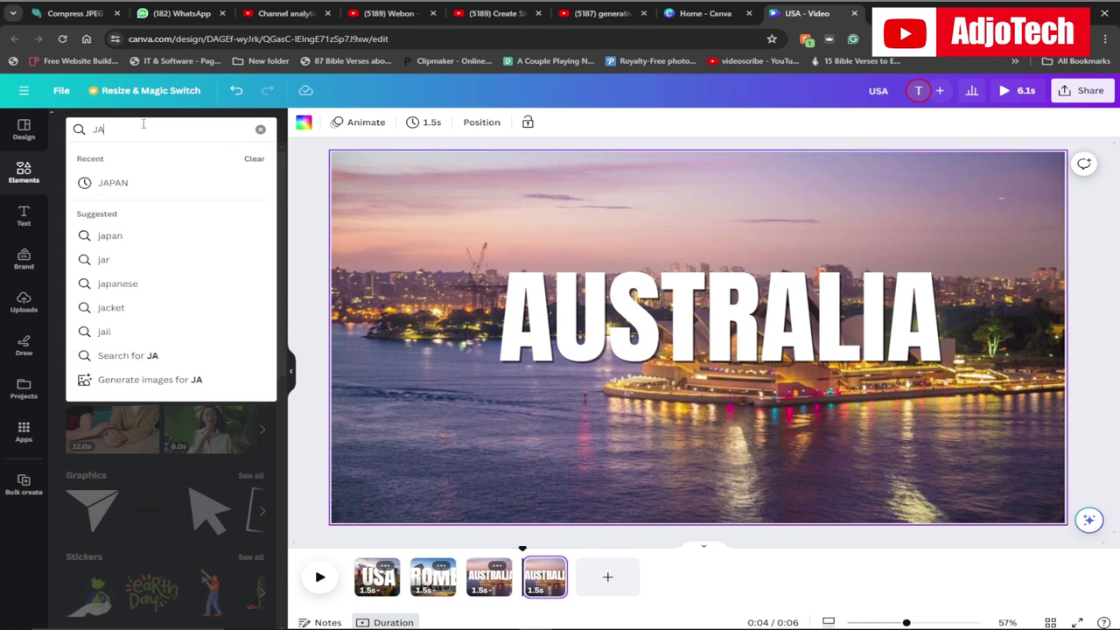
pyautogui.click(117, 186)
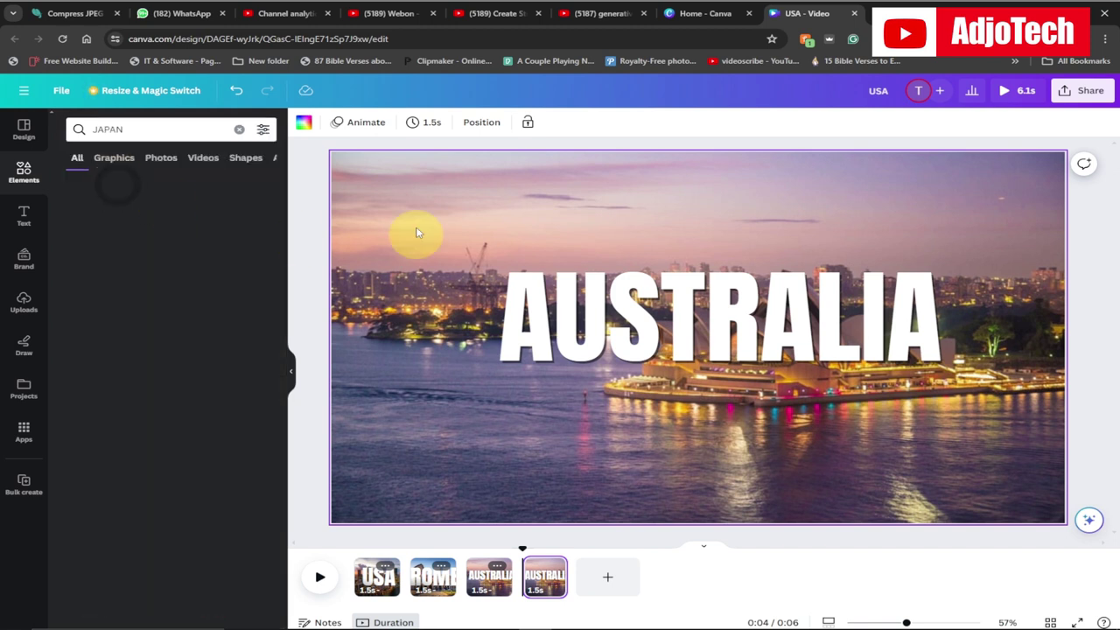
pyautogui.click(162, 158)
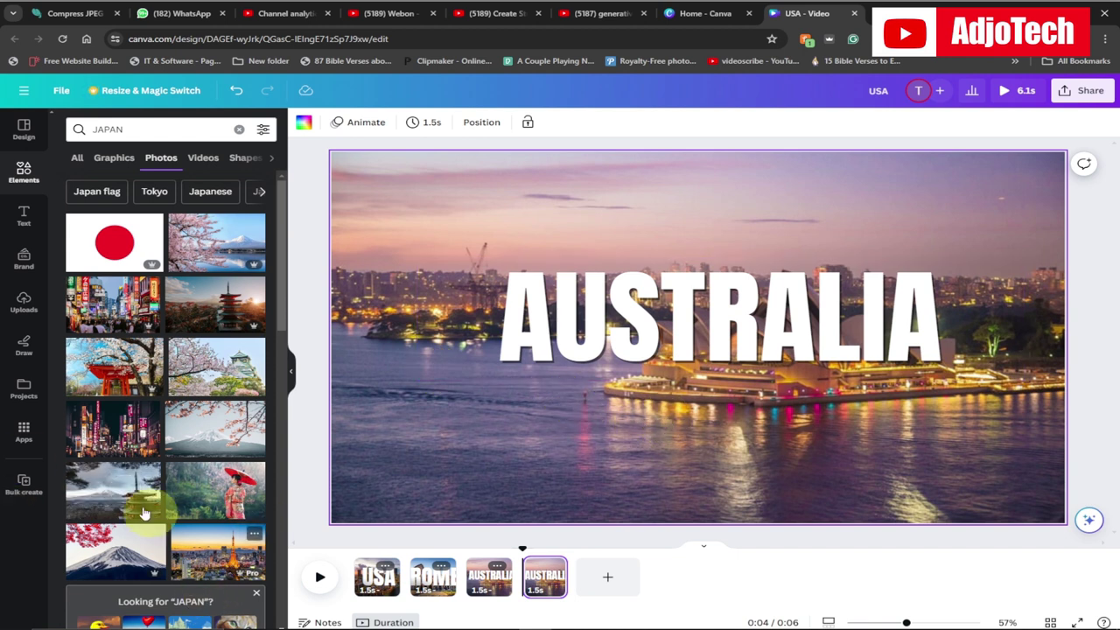
pyautogui.click(109, 486)
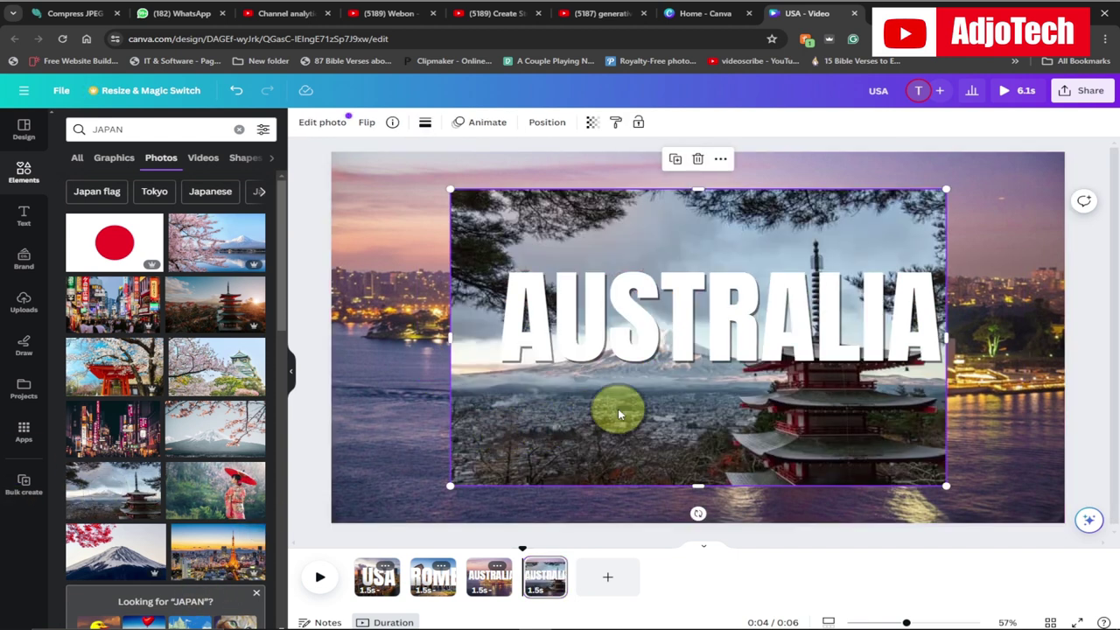
# Make the pagoda photo the page background, retitle it JAPAN, and preview from the start.
pyautogui.rightClick(618, 409)
pyautogui.click(681, 589)
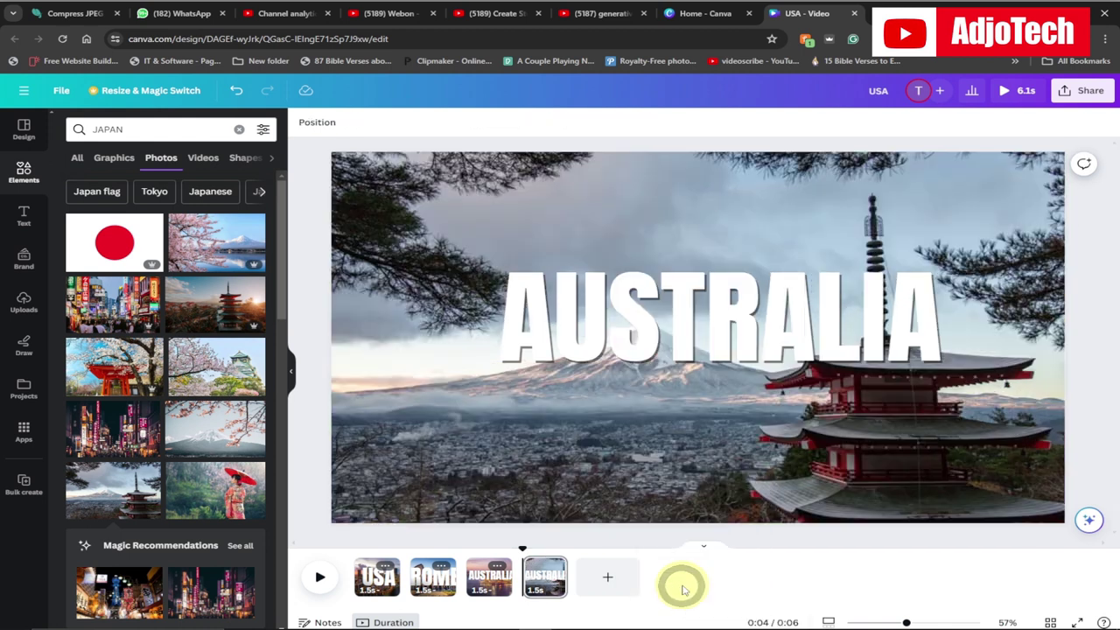
pyautogui.doubleClick(684, 327)
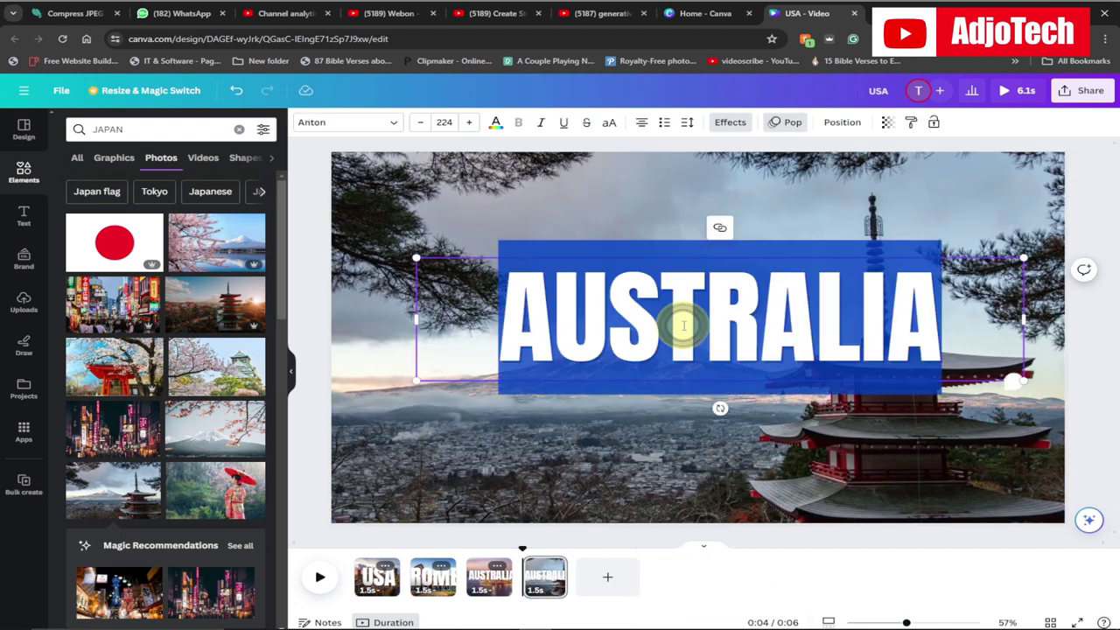
pyautogui.write('JAPAN')
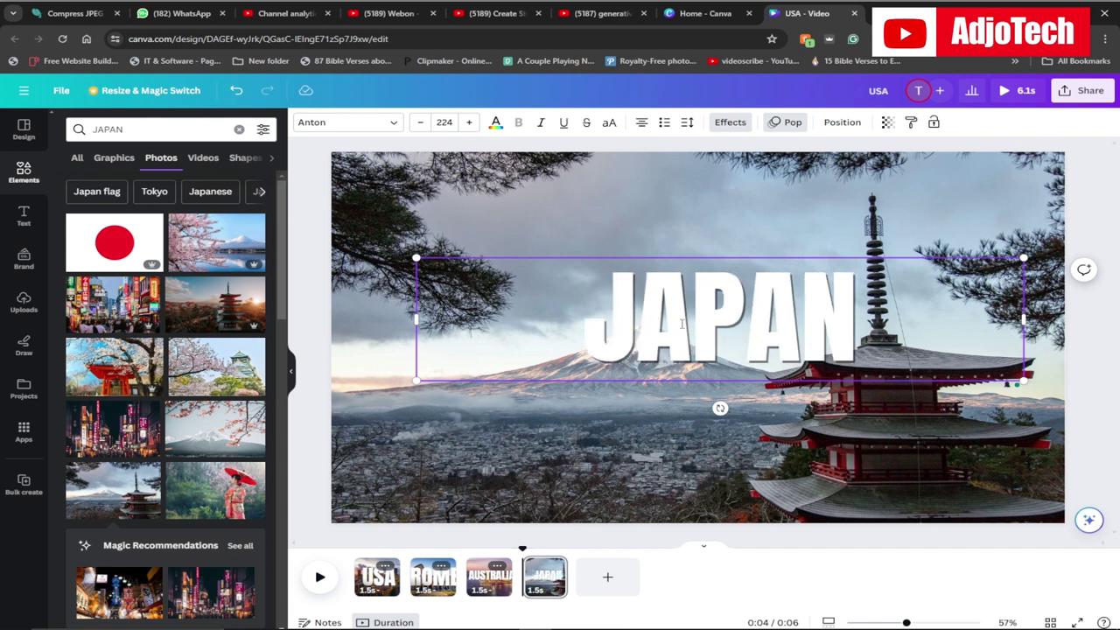
pyautogui.moveTo(504, 549); pyautogui.dragTo(315, 570)
pyautogui.click(319, 579)
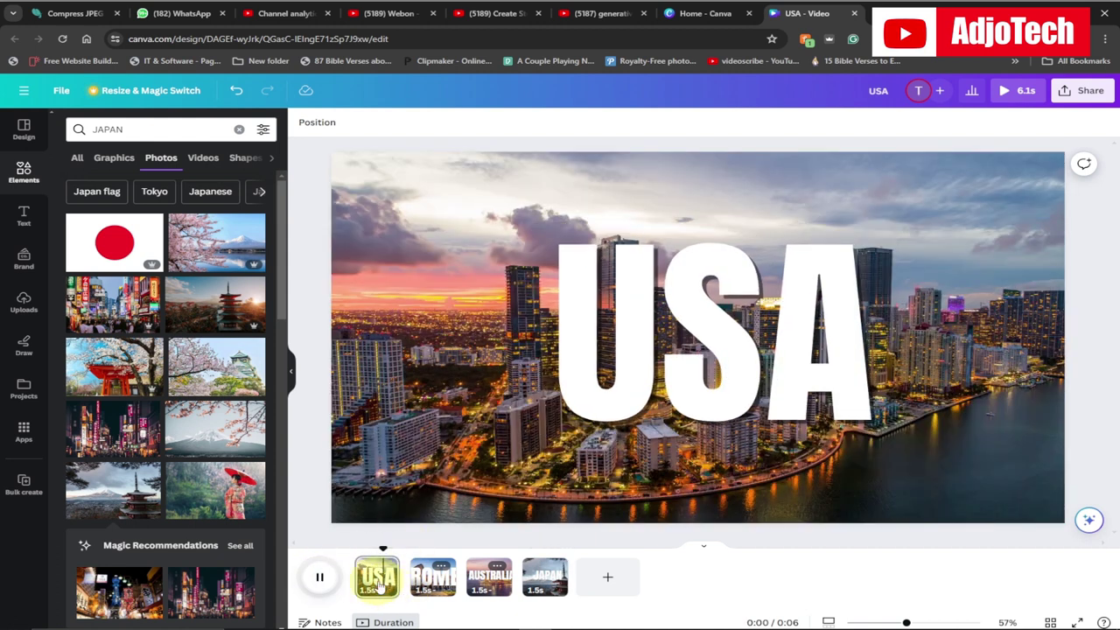
# Join the USA and ROME pages with a 0.5-second Circle Wipe and preview it.
pyautogui.click(319, 576)
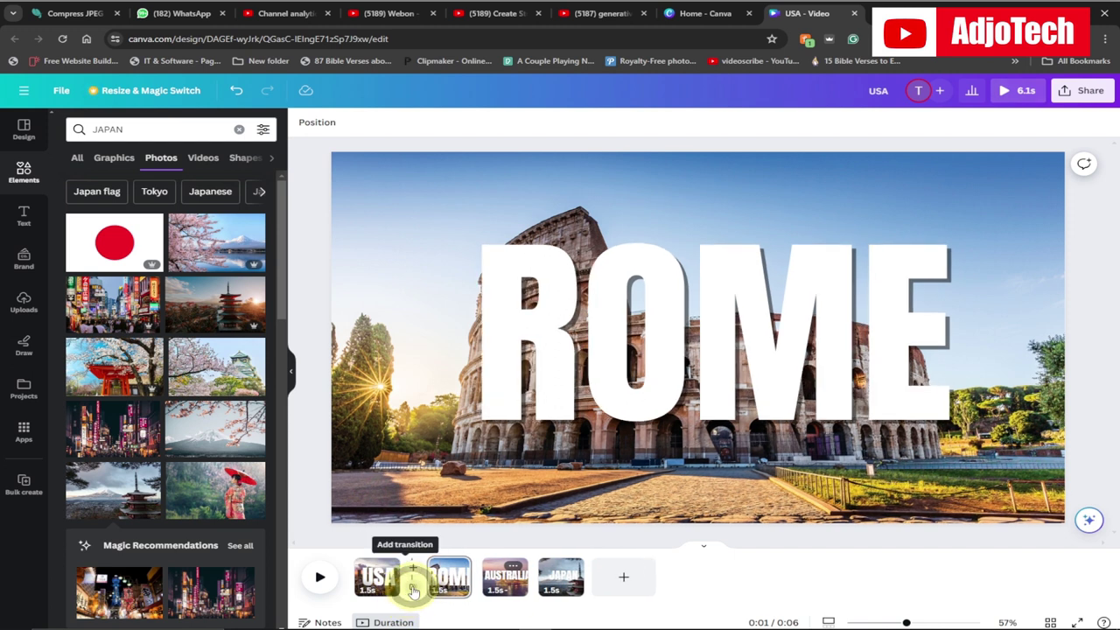
pyautogui.click(413, 588)
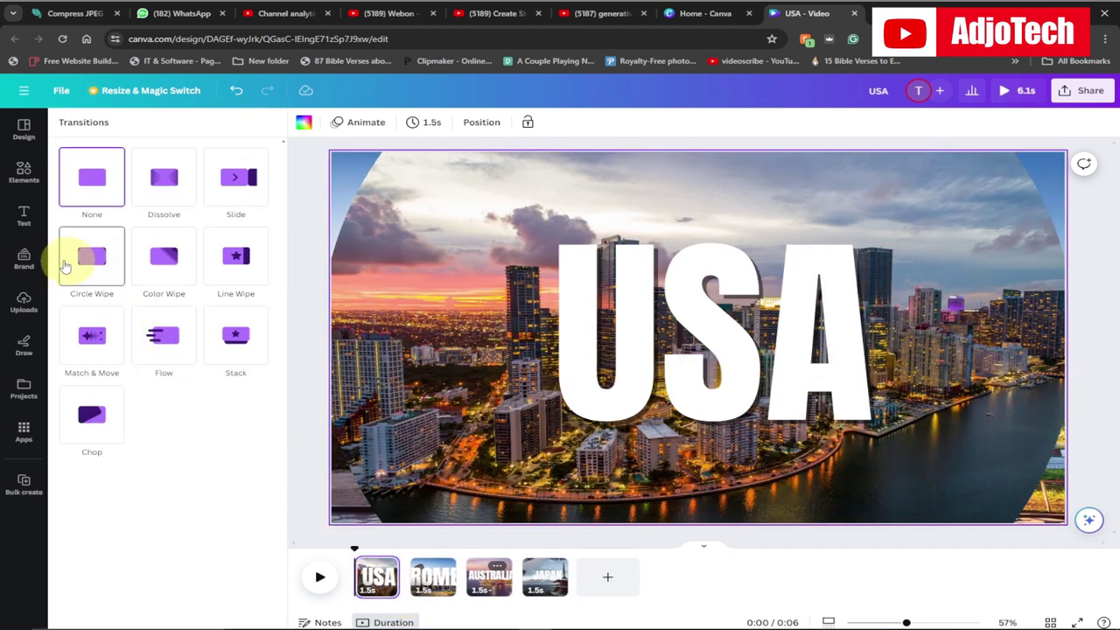
pyautogui.click(83, 259)
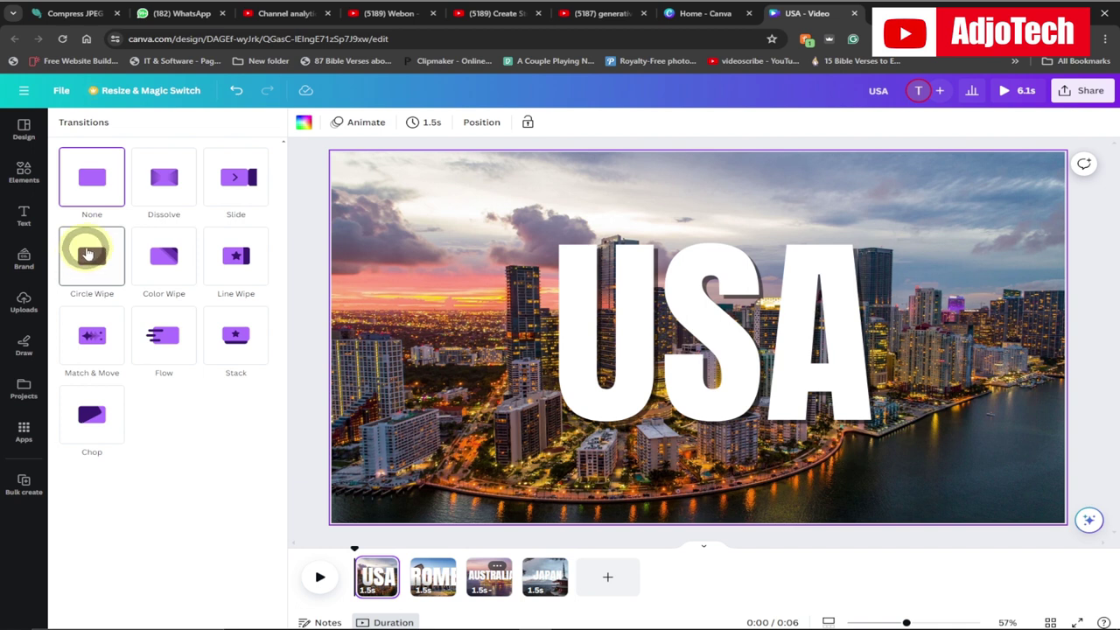
pyautogui.click(87, 254)
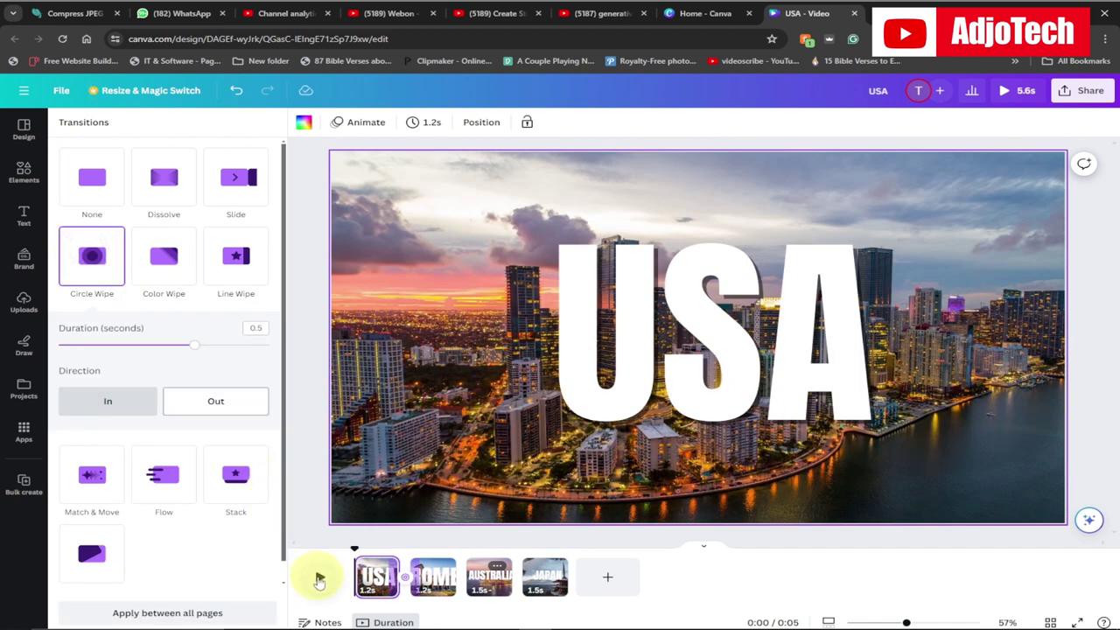
pyautogui.click(320, 578)
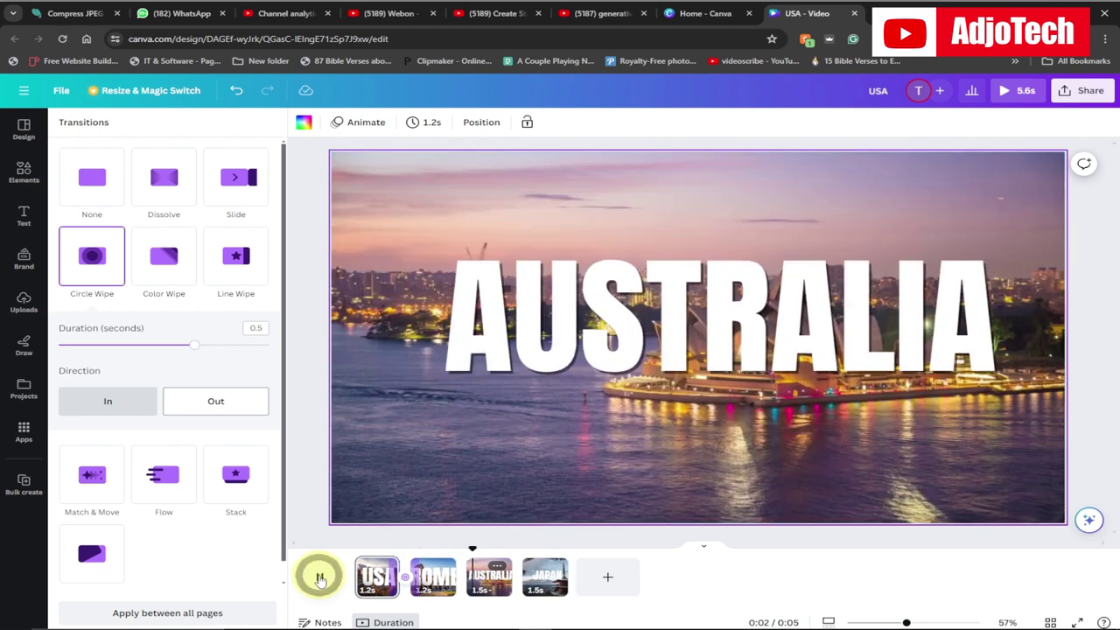
pyautogui.click(321, 577)
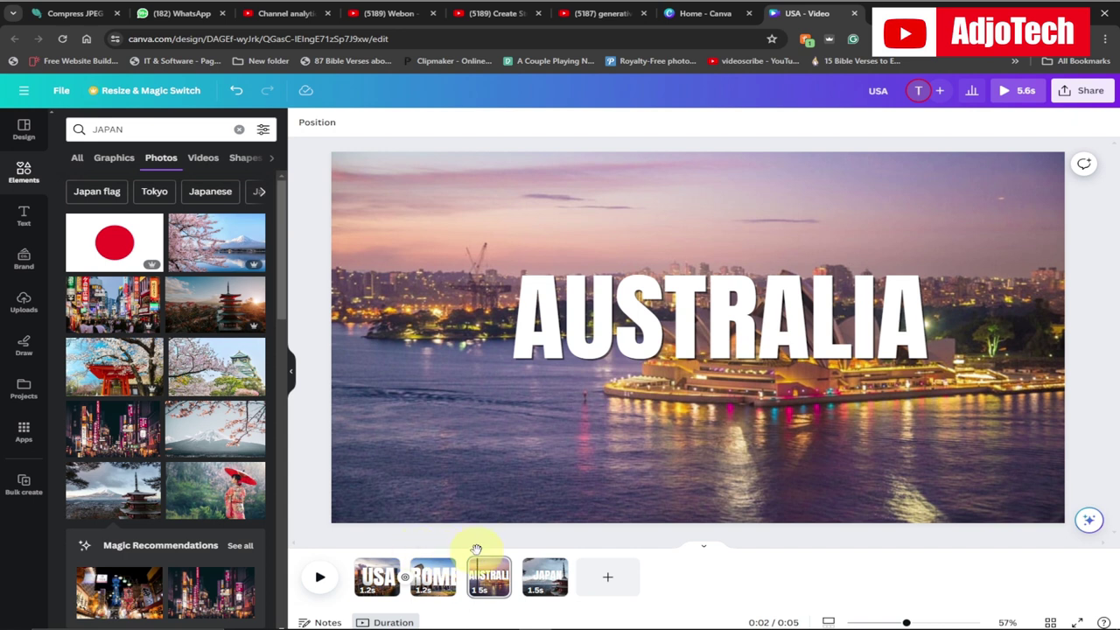
pyautogui.moveTo(476, 548); pyautogui.dragTo(329, 546)
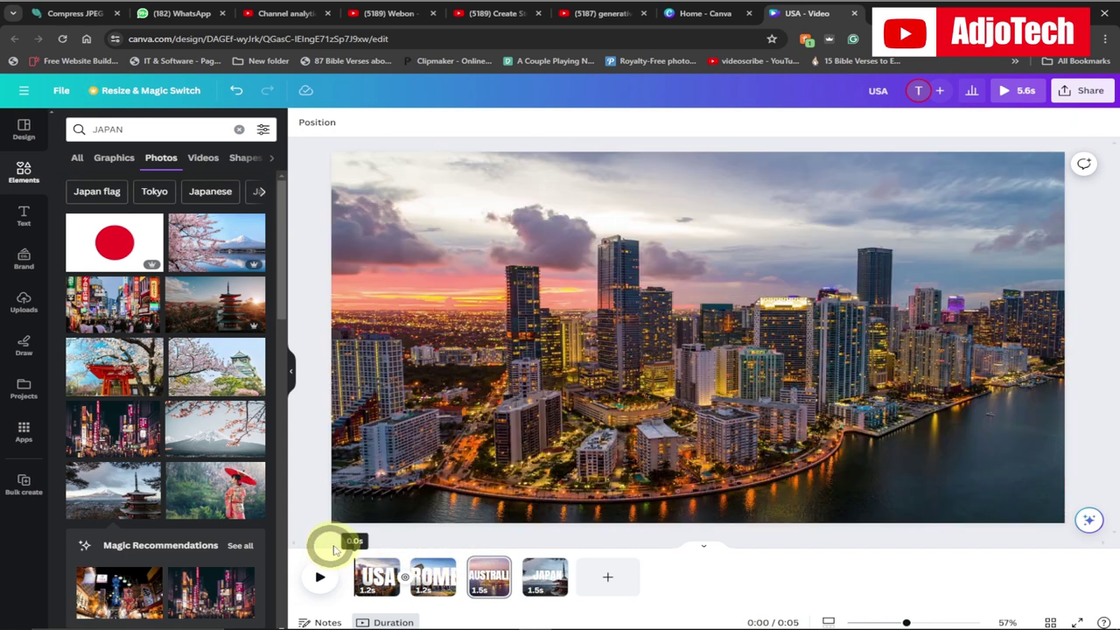
# Add the uploaded mixkit tech-house-vibes audio track and set its volume to 230.
pyautogui.click(22, 304)
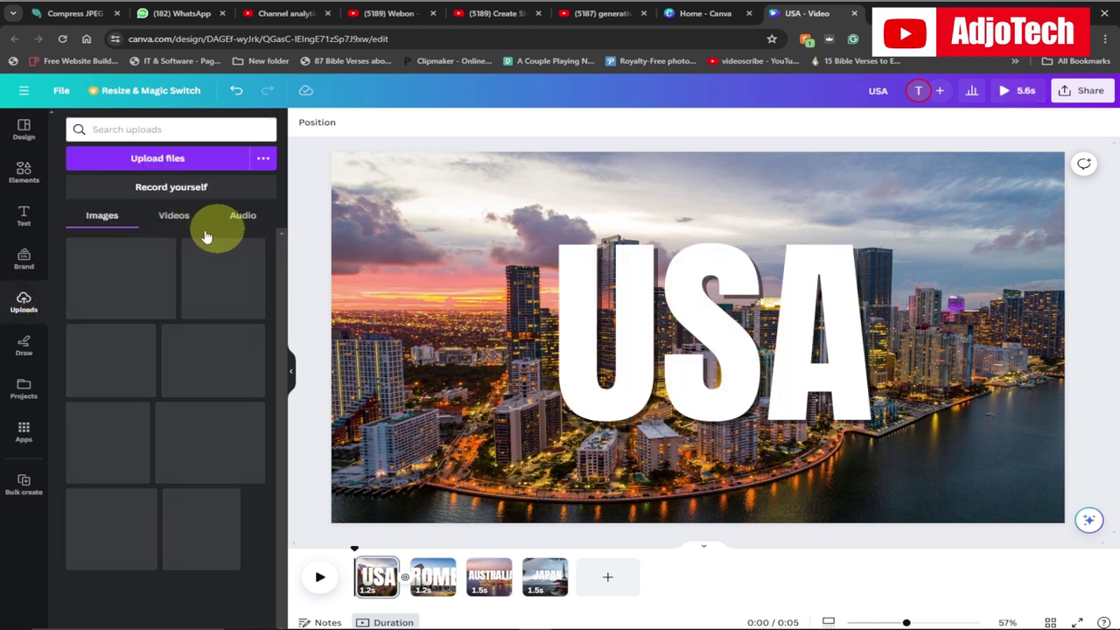
pyautogui.click(237, 214)
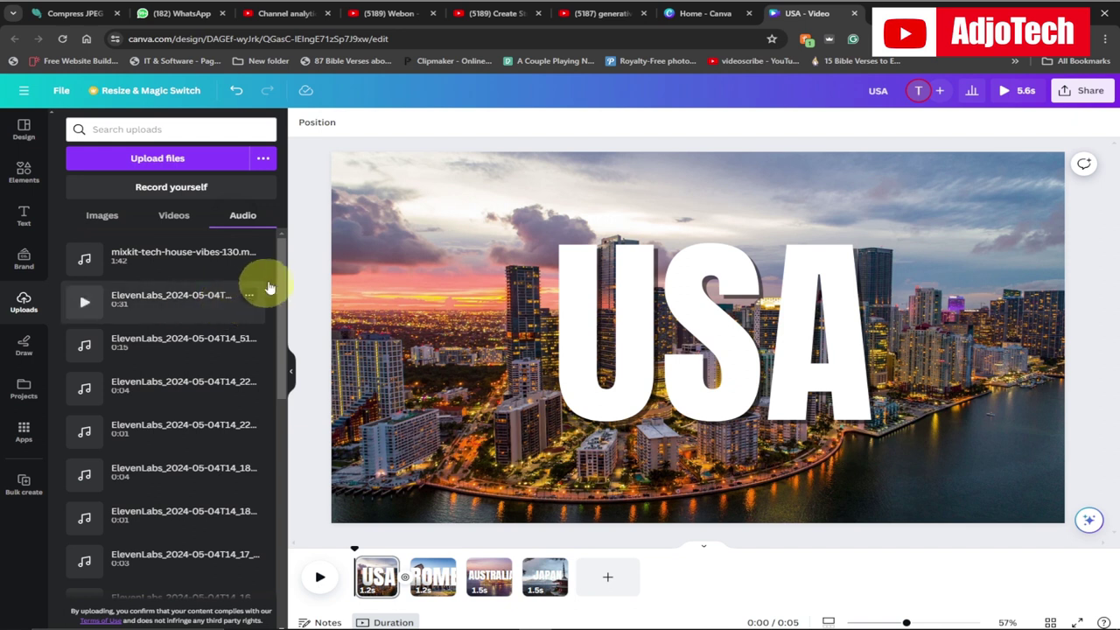
pyautogui.click(135, 256)
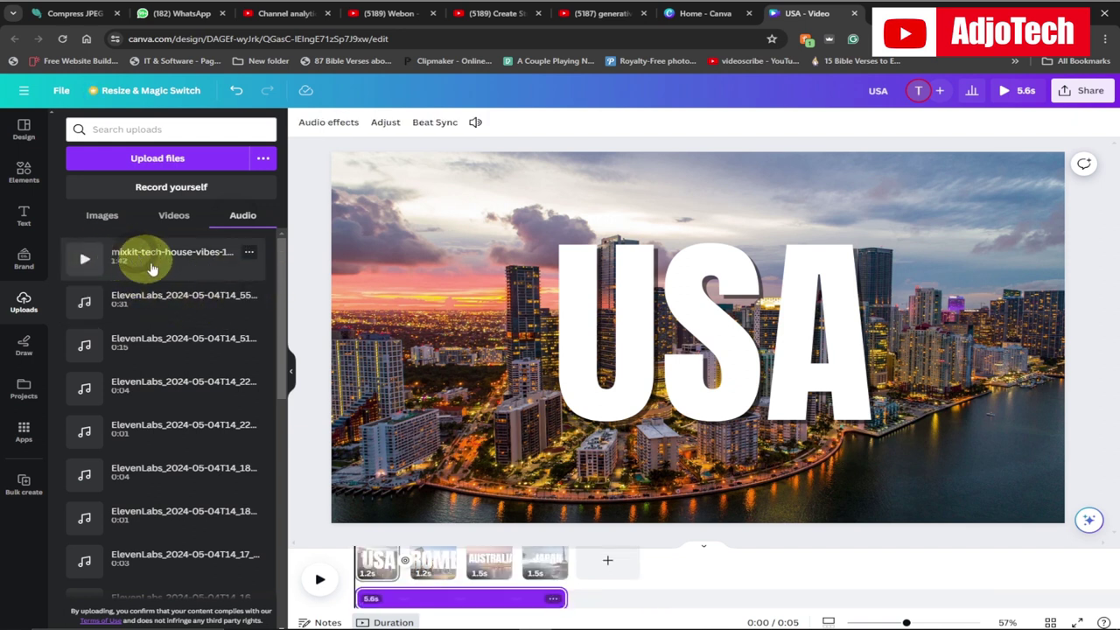
pyautogui.rightClick(479, 592)
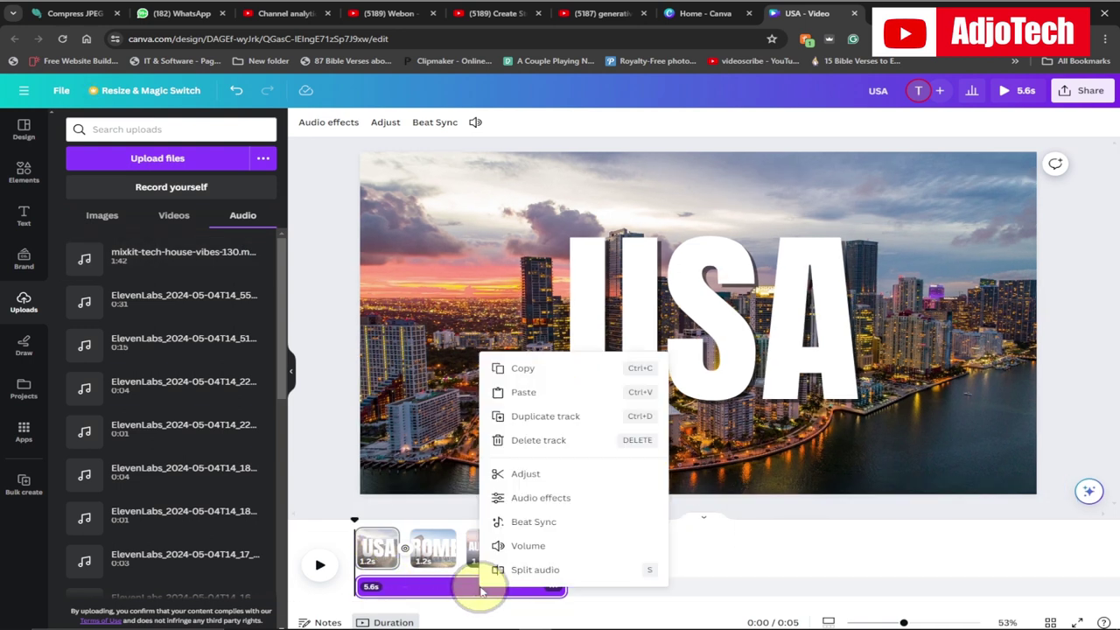
pyautogui.click(528, 546)
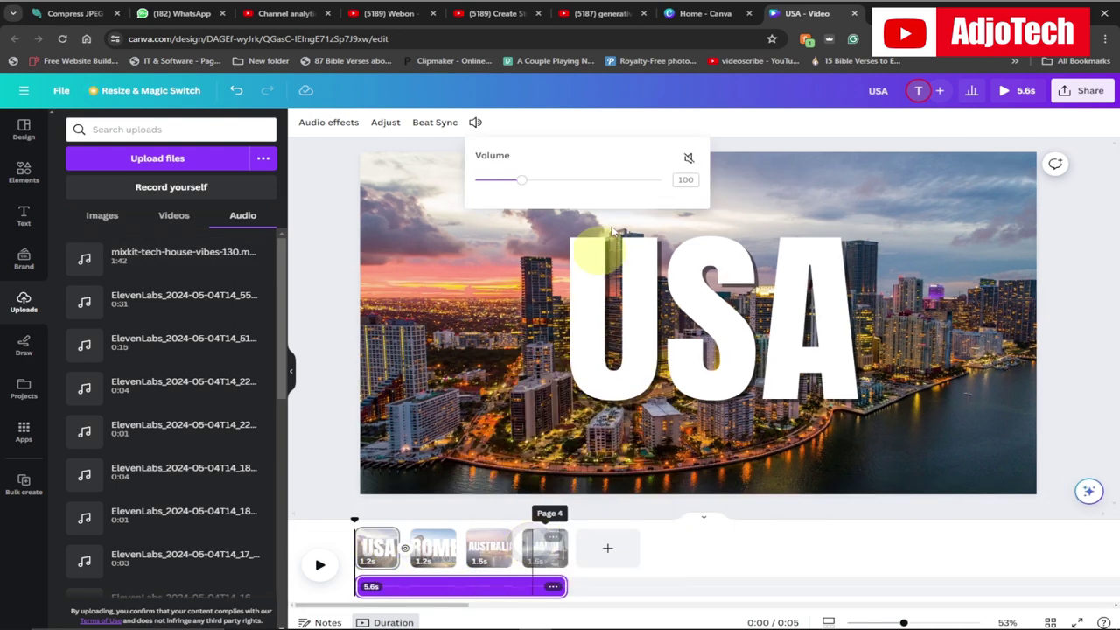
pyautogui.moveTo(526, 182); pyautogui.dragTo(582, 181)
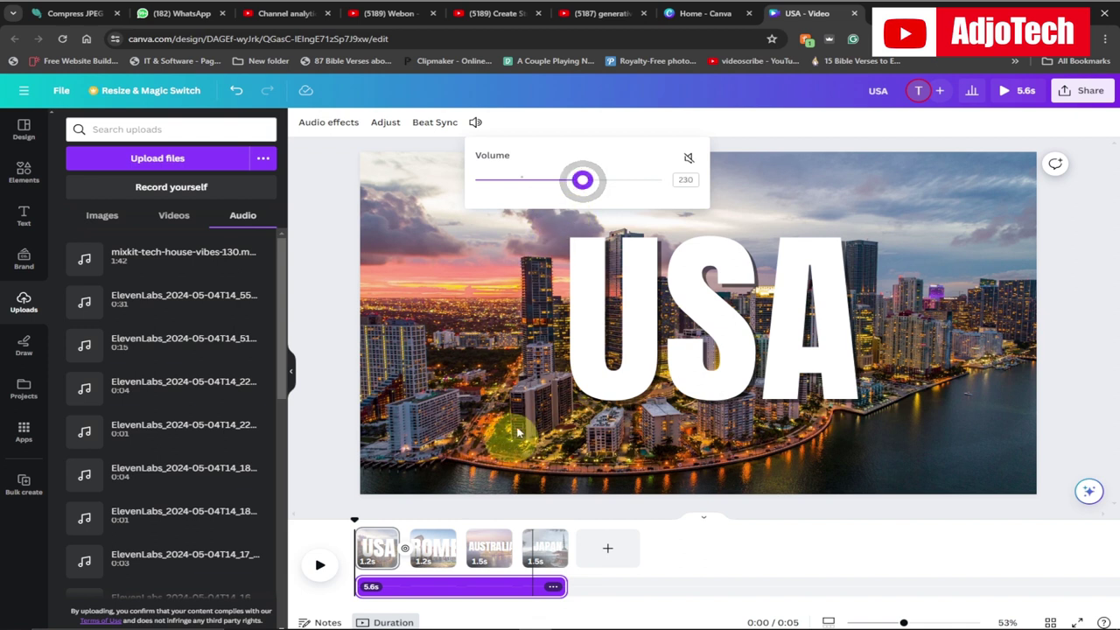